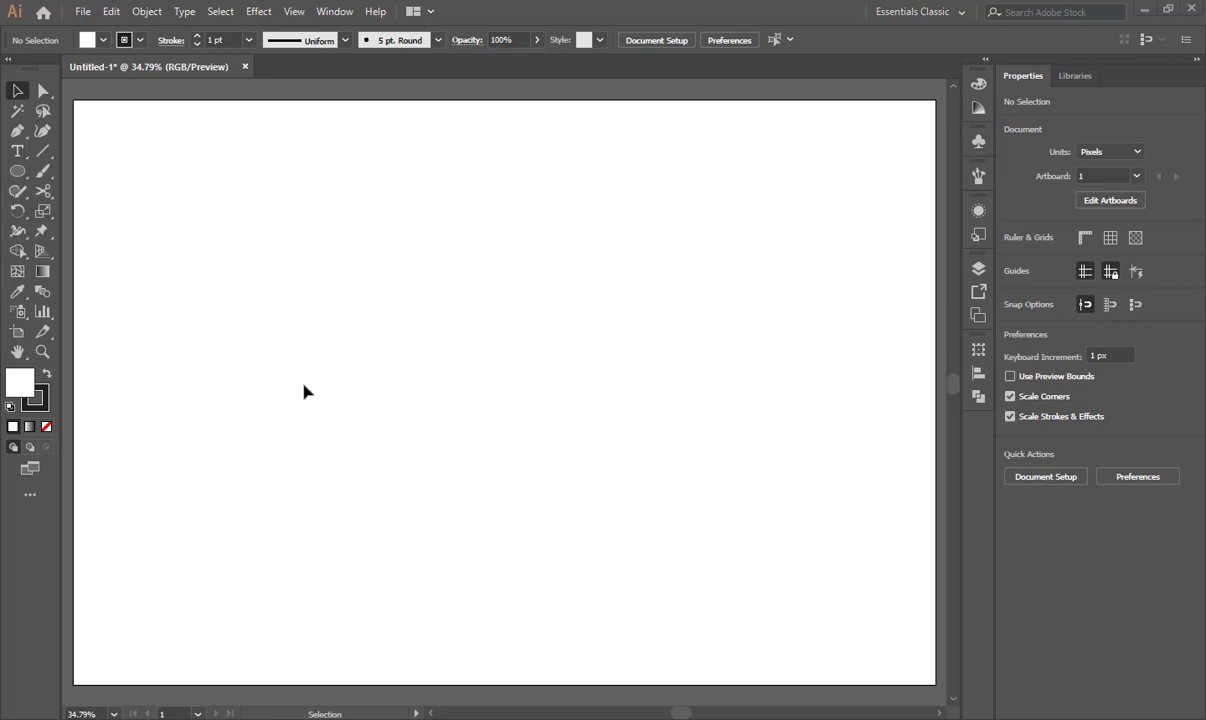
Draw a straight vertical line on the artboard with the Line Segment tool.
{"action": "left_click", "coordinate": [43, 151]}
{"action": "left_click_drag", "start_coordinate": [467, 257], "coordinate": [473, 408]}
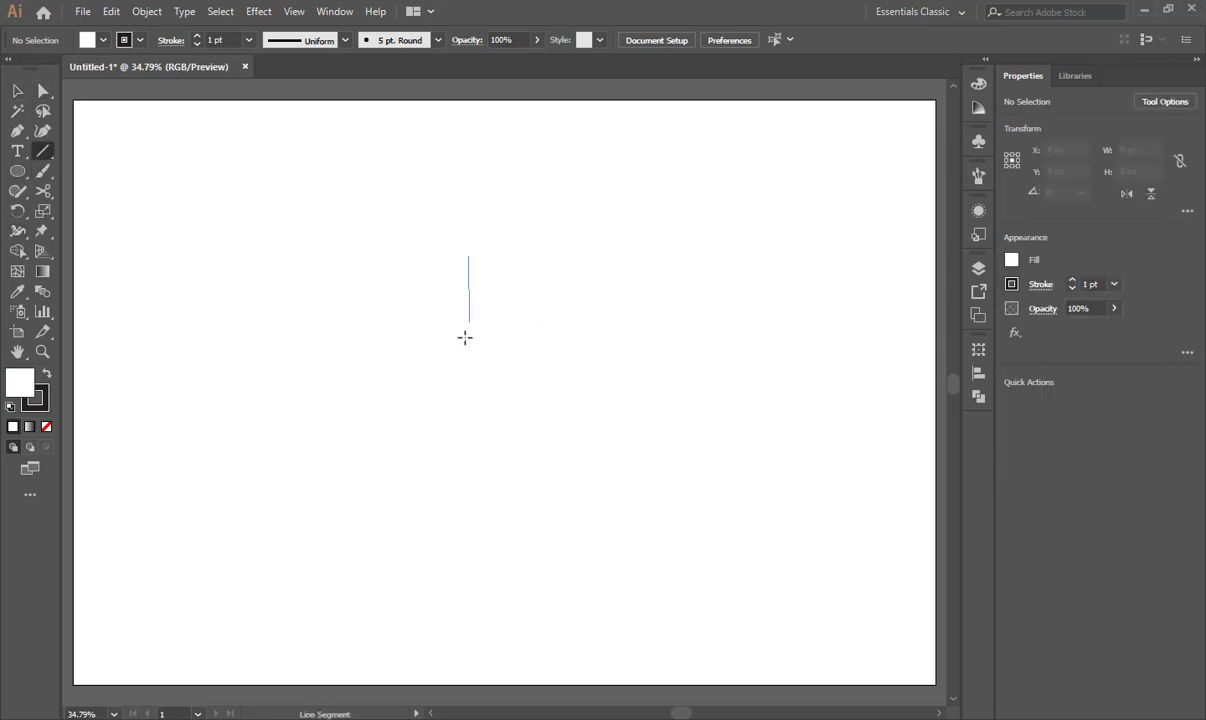
{"action": "mouse_move", "coordinate": [598, 554]}
{"action": "left_mouse_down"}
{"action": "mouse_move", "coordinate": [213, 553]}
{"action": "mouse_move", "coordinate": [568, 358]}
{"action": "mouse_move", "coordinate": [414, 404]}
{"action": "mouse_move", "coordinate": [441, 445]}
{"action": "mouse_move", "coordinate": [460, 293]}
{"action": "mouse_move", "coordinate": [458, 538]}
{"action": "left_mouse_up"}
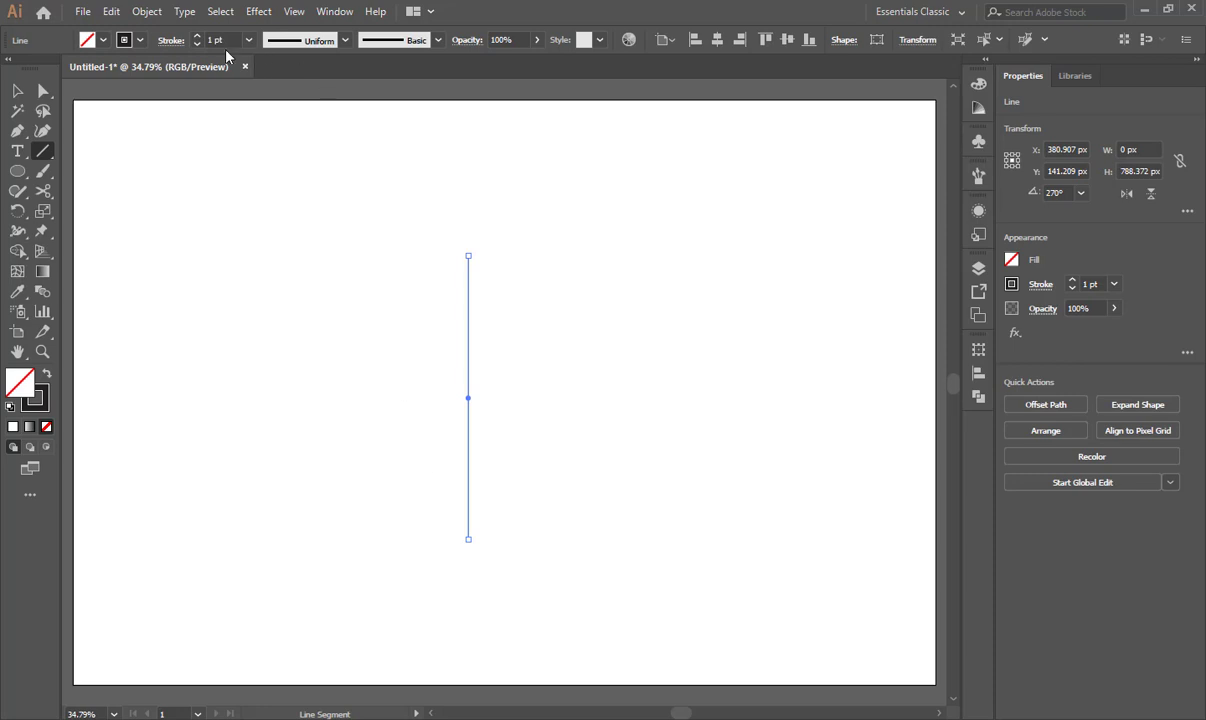
Raise the line's stroke weight step by step to 33 pt.
{"action": "left_click", "coordinate": [198, 38]}
{"action": "left_click", "coordinate": [198, 38]}
{"action": "left_click", "coordinate": [198, 38]}
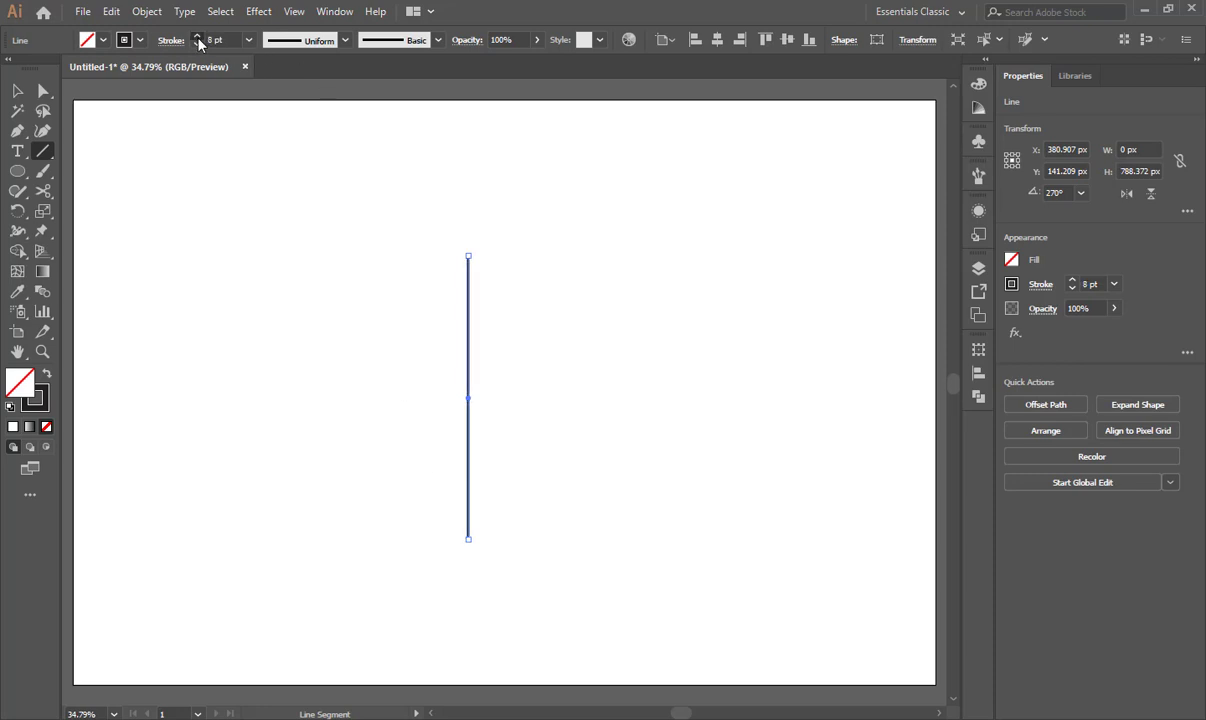
{"action": "left_click", "coordinate": [198, 38]}
{"action": "left_click", "coordinate": [1073, 281]}
{"action": "left_click", "coordinate": [1073, 281]}
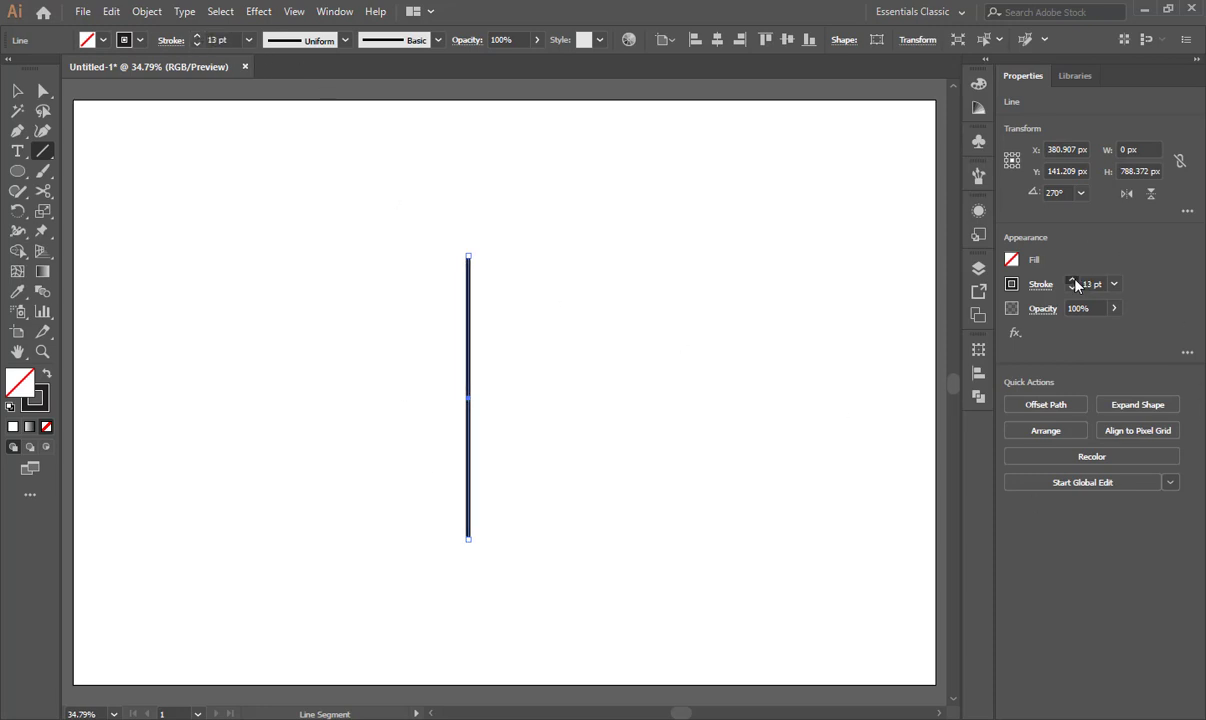
{"action": "left_click", "coordinate": [1073, 281]}
{"action": "left_click", "coordinate": [1073, 281]}
{"action": "left_click", "coordinate": [1073, 281]}
{"action": "left_click", "coordinate": [1073, 281]}
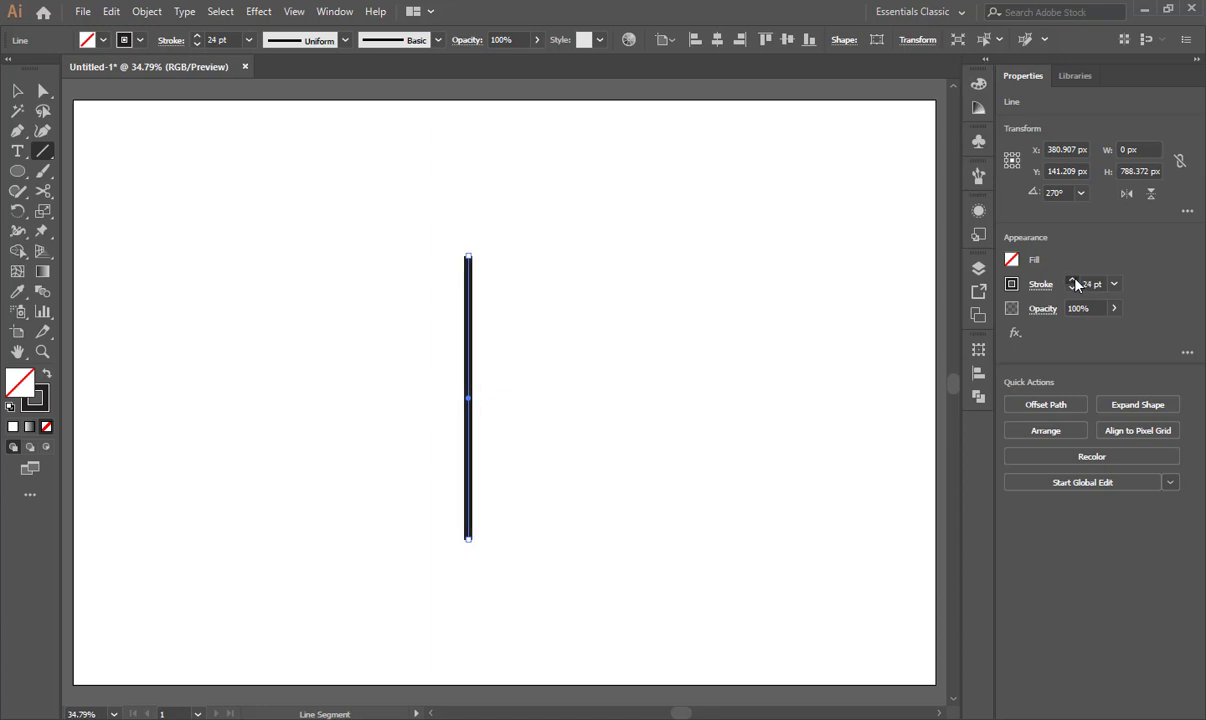
{"action": "left_click", "coordinate": [1073, 281]}
{"action": "left_click", "coordinate": [1073, 281]}
{"action": "left_click", "coordinate": [1073, 281]}
{"action": "left_click", "coordinate": [1073, 281]}
{"action": "left_click", "coordinate": [1073, 281]}
{"action": "left_click", "coordinate": [1073, 281]}
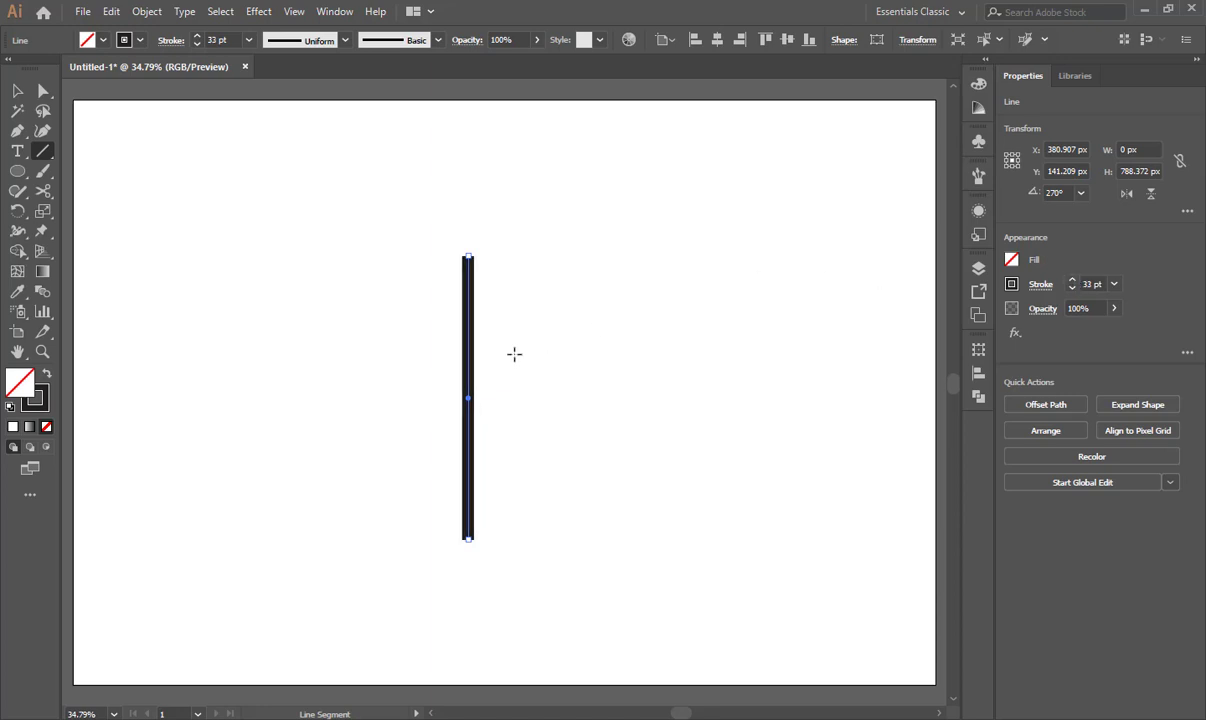
Reselect the thick line and switch to the Width tool, zoomed in on it.
{"action": "key", "text": "ctrl+plus"}
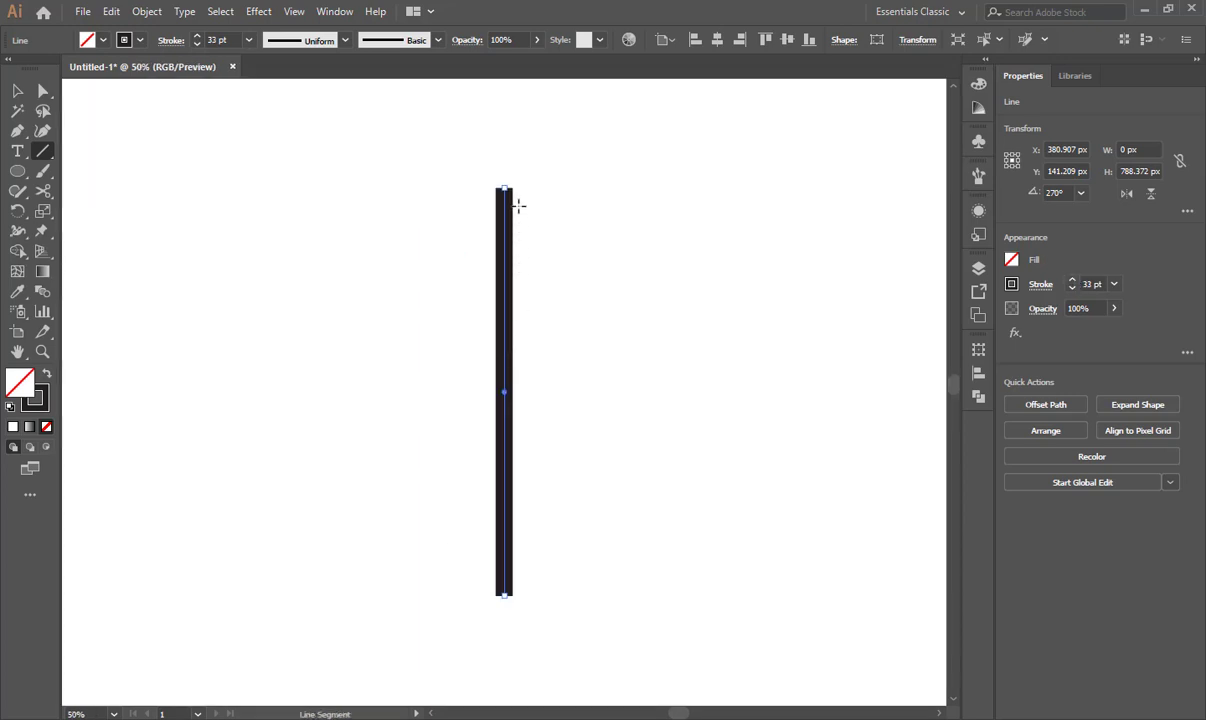
{"action": "left_click", "coordinate": [17, 90]}
{"action": "left_click", "coordinate": [395, 207]}
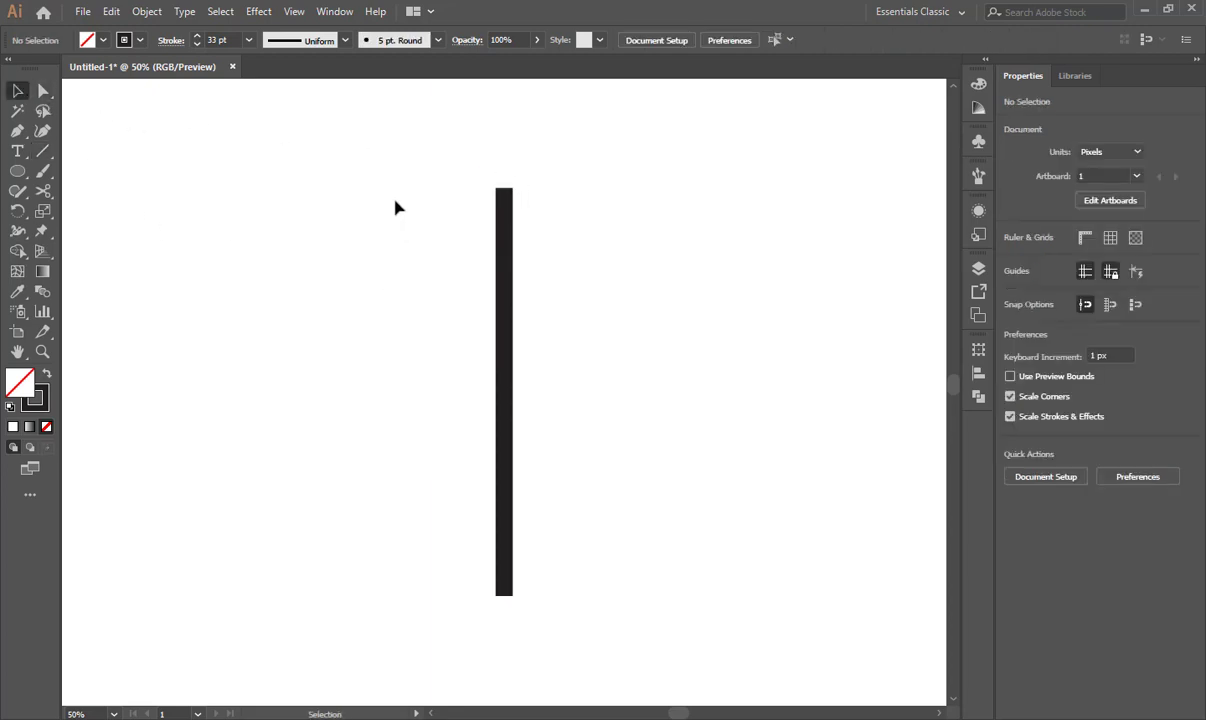
{"action": "left_click_drag", "start_coordinate": [515, 318], "coordinate": [540, 600]}
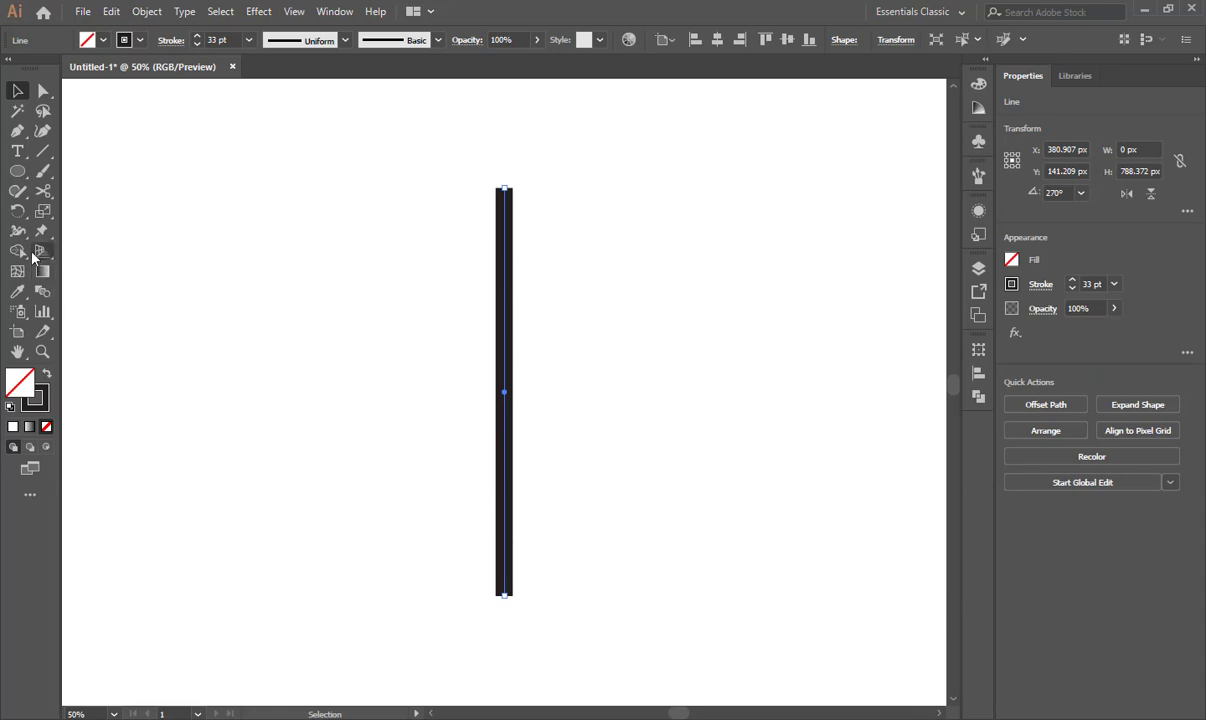
{"action": "key", "text": "shift+w"}
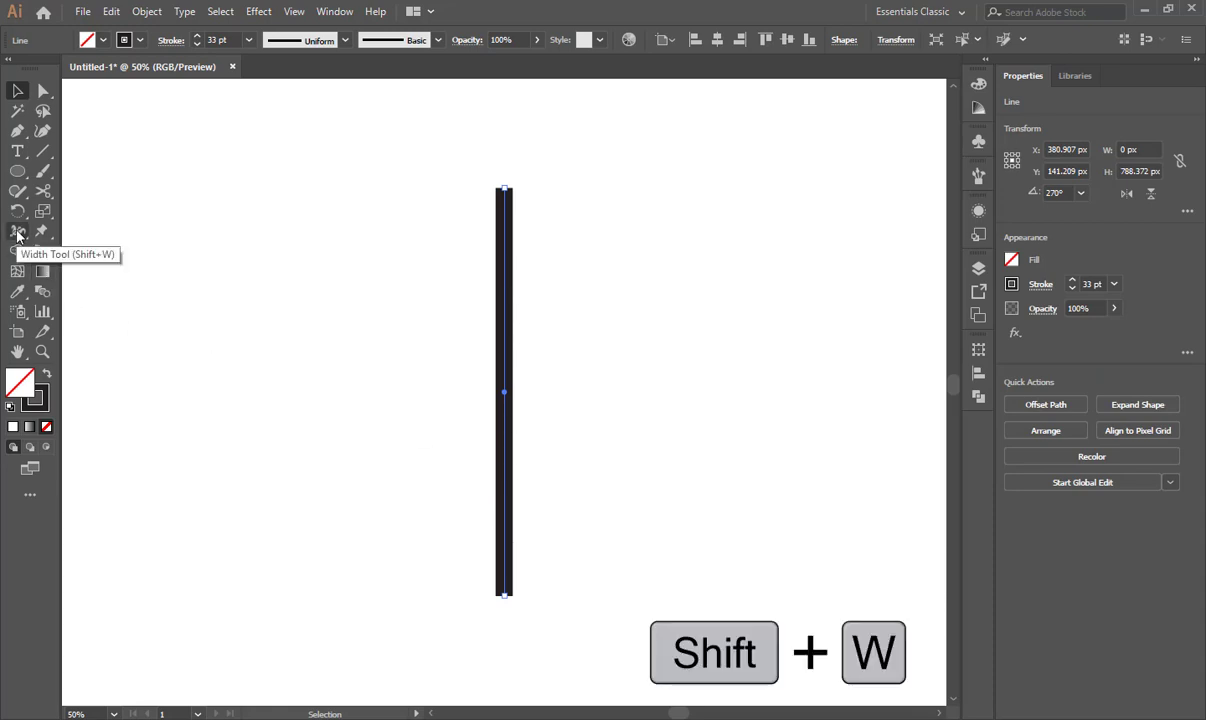
{"action": "left_click", "coordinate": [17, 234]}
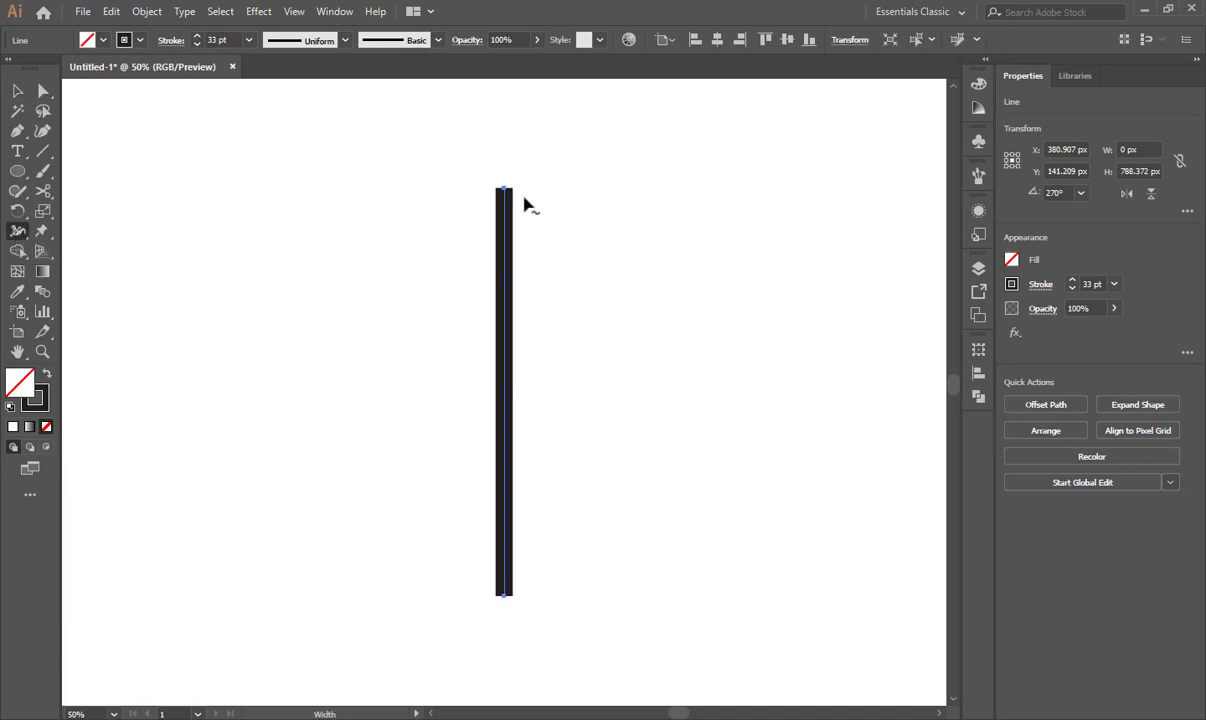
{"action": "scroll", "coordinate": [505, 190], "scroll_direction": "up", "scroll_amount": 2, "text": "alt"}
{"action": "scroll", "coordinate": [510, 193], "scroll_direction": "up", "scroll_amount": 2, "text": "alt"}
{"action": "scroll", "coordinate": [507, 197], "scroll_direction": "up", "scroll_amount": 3, "text": "alt"}
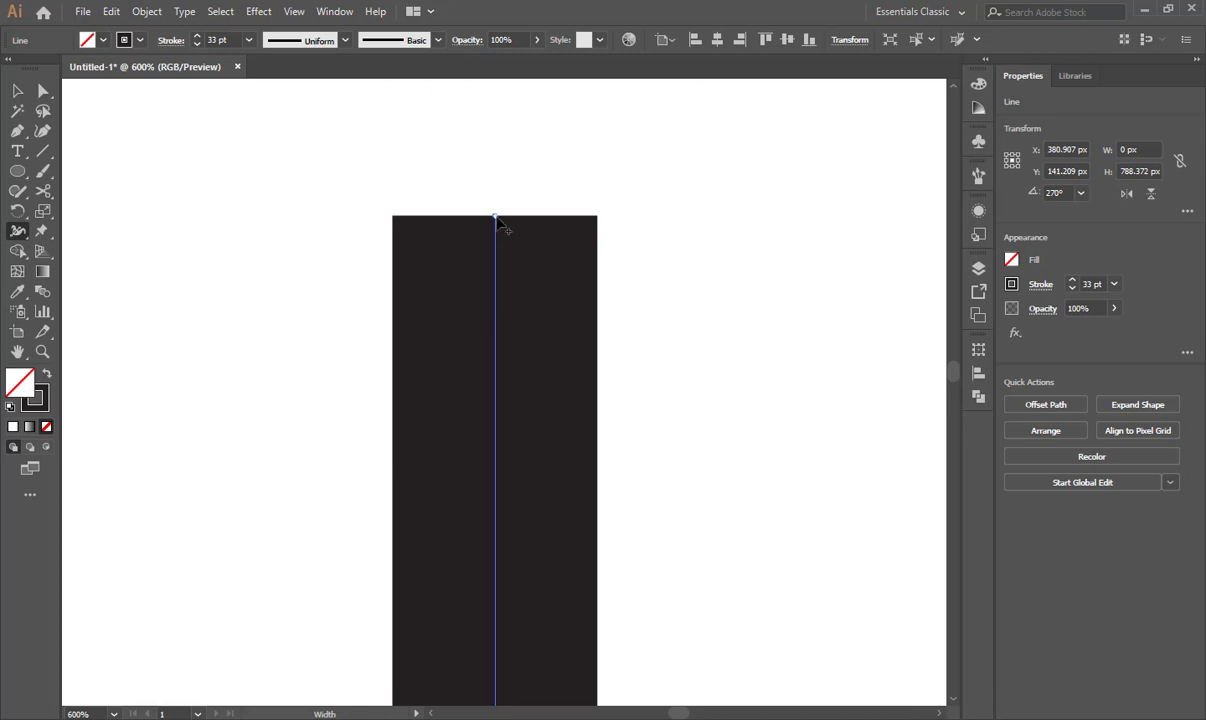
Widen the line's top end to a 115.152 pt wedge tapering downward.
{"action": "left_click_drag", "start_coordinate": [497, 218], "coordinate": [855, 233]}
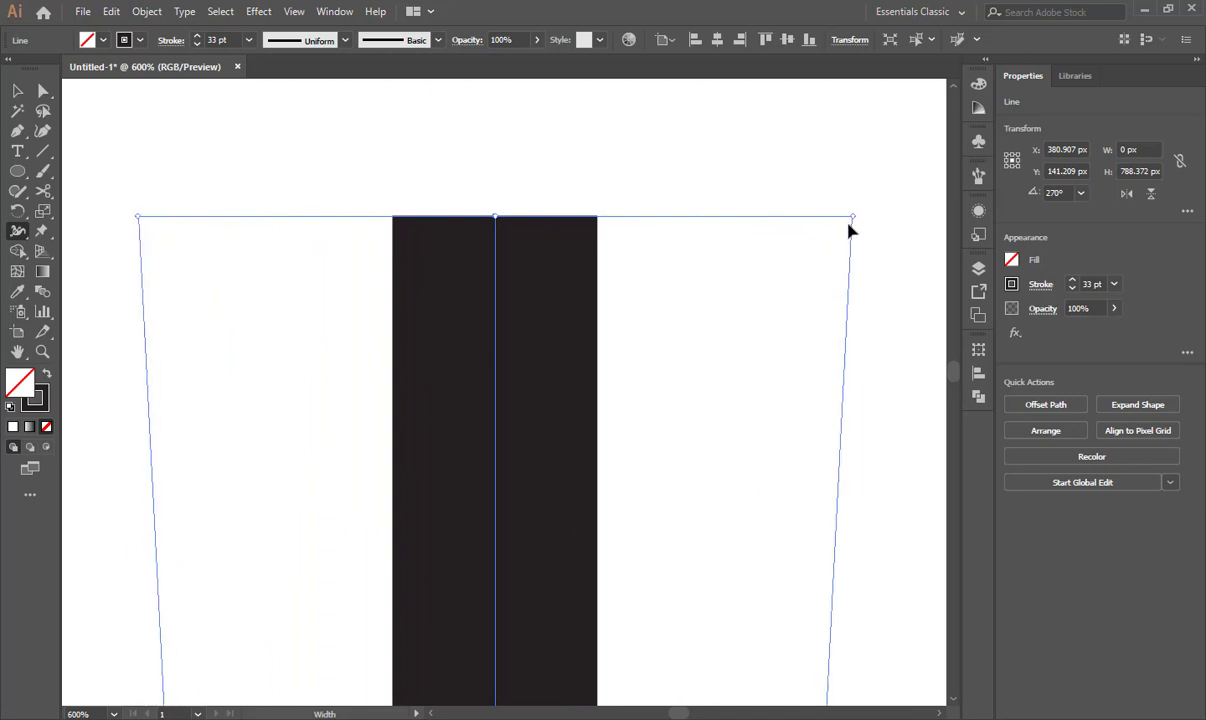
{"action": "left_click_drag", "start_coordinate": [855, 233], "coordinate": [850, 232]}
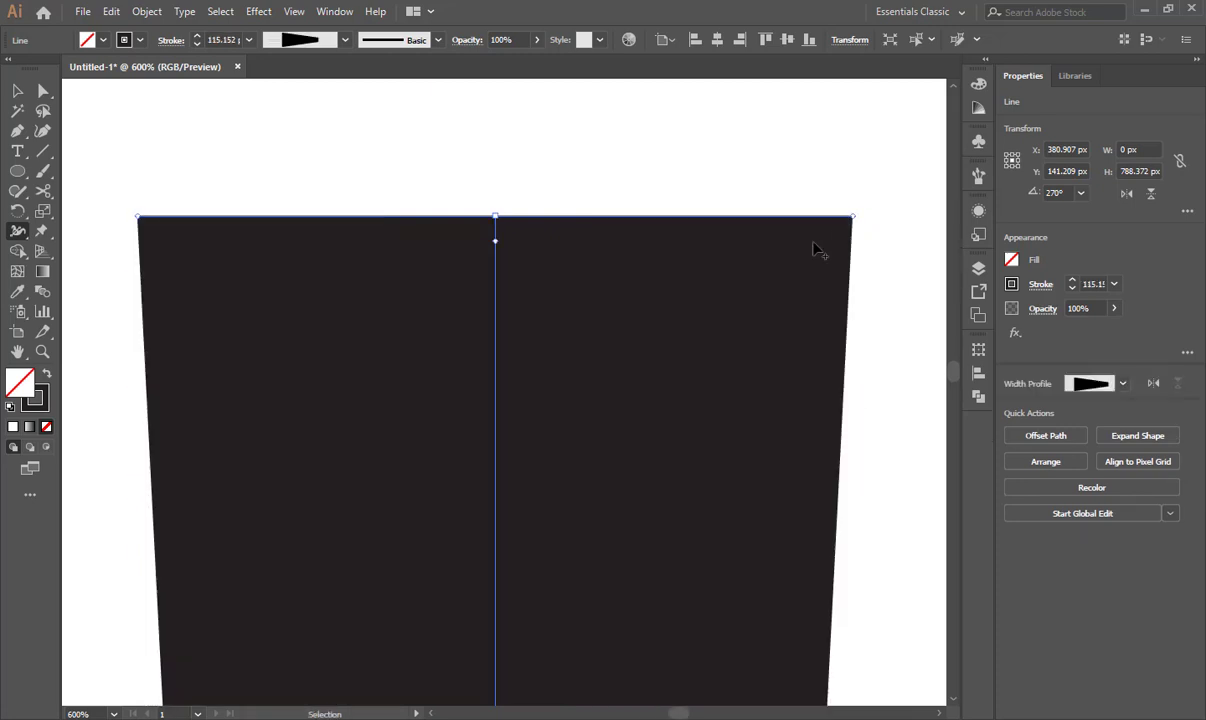
{"action": "key", "text": "ctrl+0"}
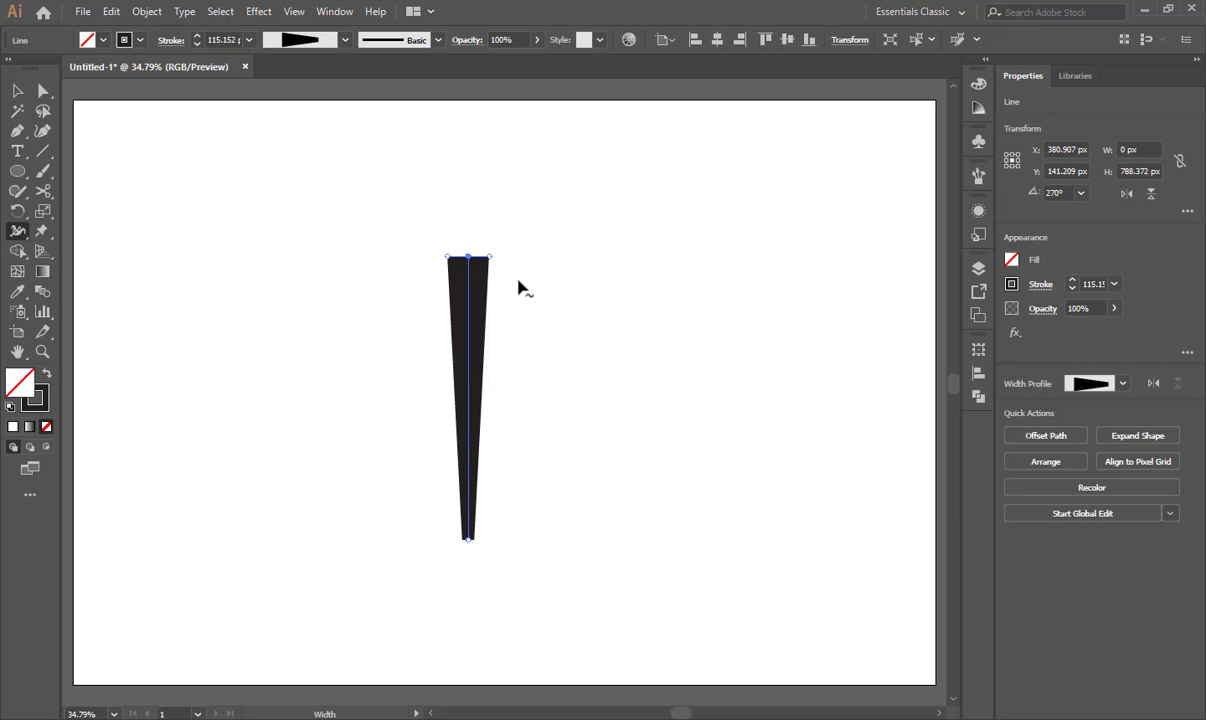
{"action": "left_click", "coordinate": [18, 91]}
Reselect the tapered line and set its stroke to Round Cap.
{"action": "left_click", "coordinate": [363, 237]}
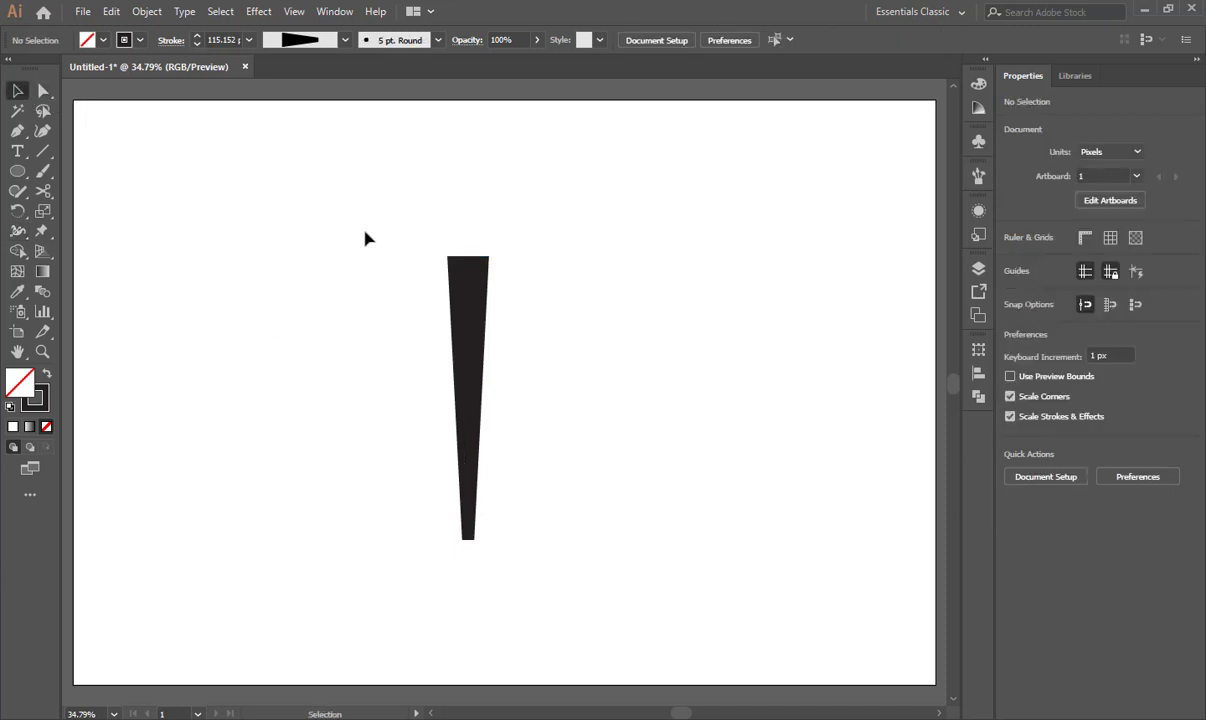
{"action": "left_click_drag", "start_coordinate": [344, 200], "coordinate": [530, 611]}
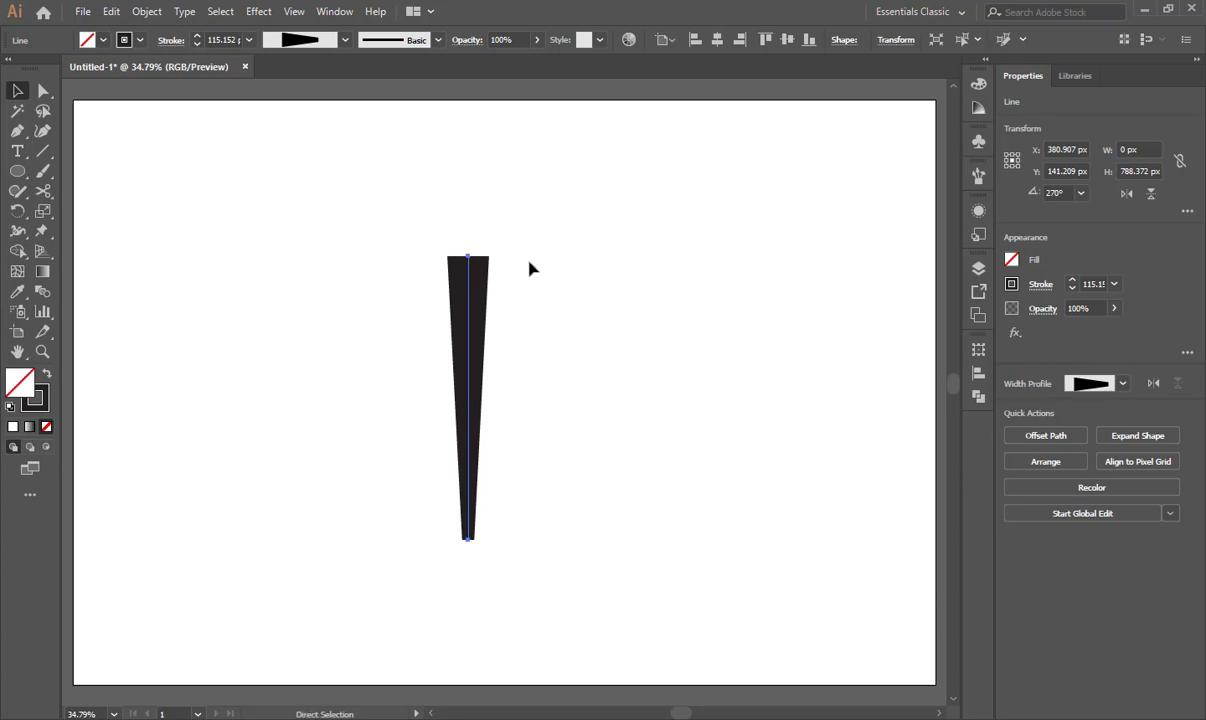
{"action": "key", "text": "ctrl+plus"}
{"action": "left_click_drag", "start_coordinate": [574, 248], "coordinate": [546, 303]}
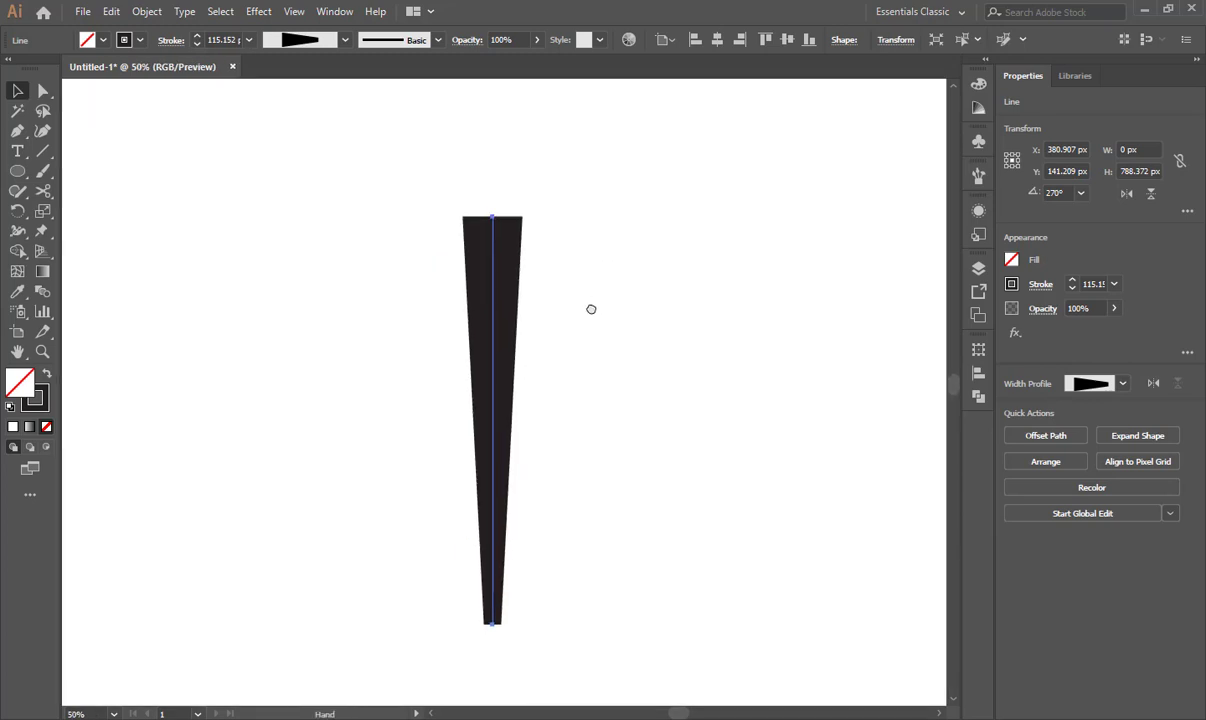
{"action": "left_click", "coordinate": [1038, 287]}
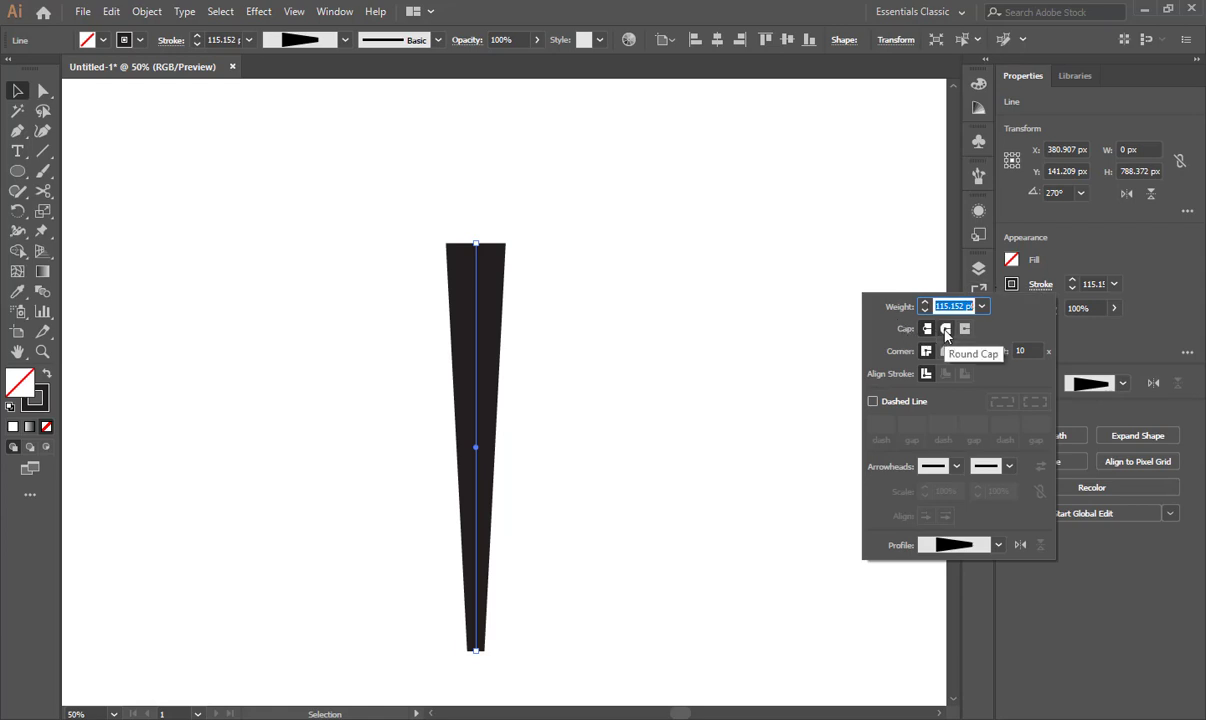
{"action": "left_click", "coordinate": [946, 330]}
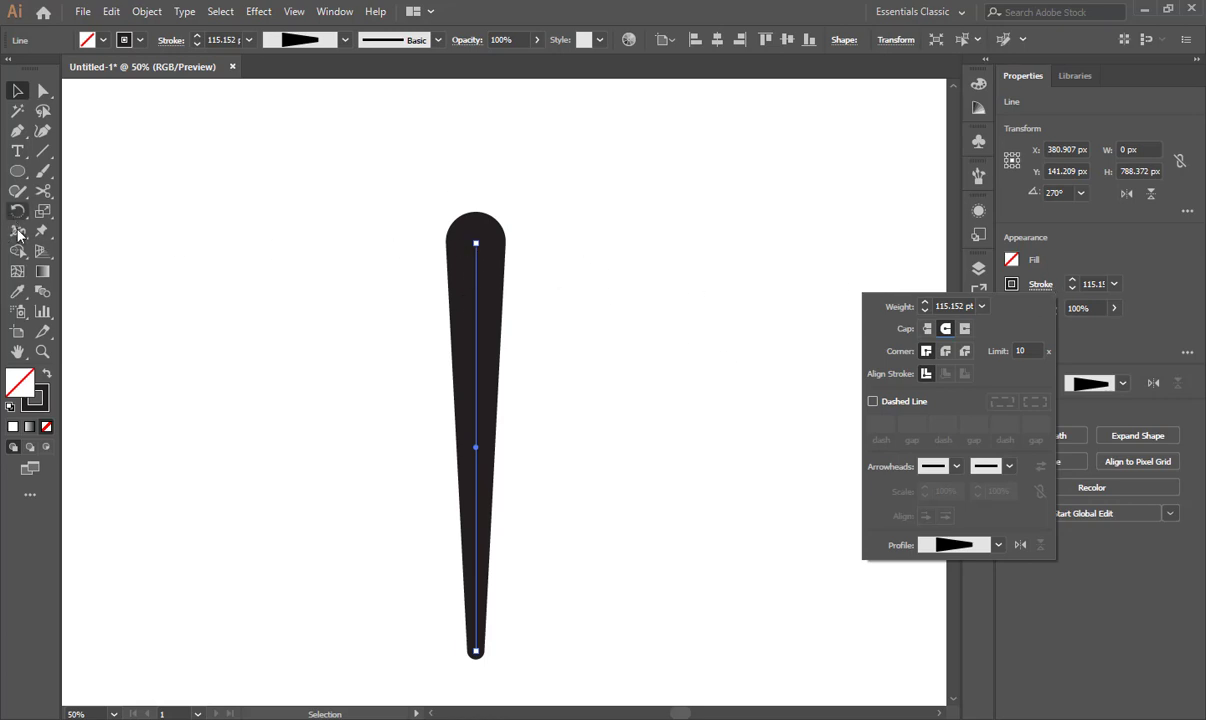
{"action": "key", "text": "Escape"}
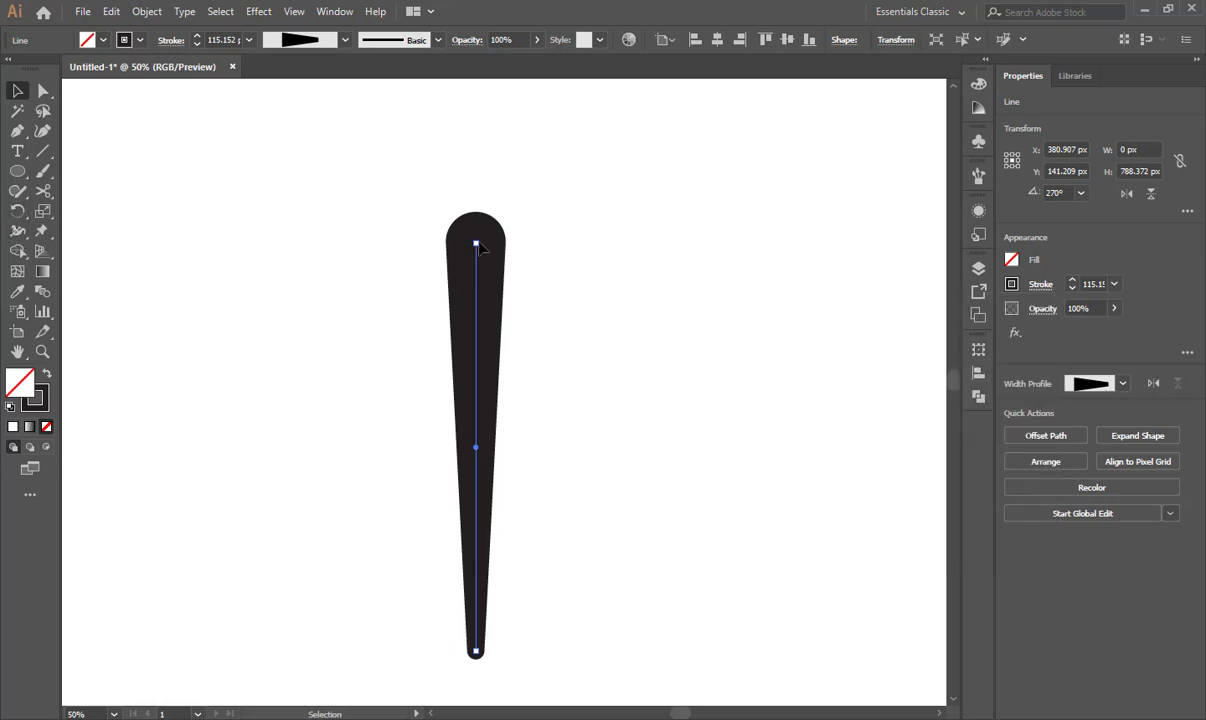
Widen the stroke's top into a big round head over a narrow waist.
{"action": "left_click_drag", "start_coordinate": [478, 247], "coordinate": [478, 262]}
{"action": "left_click", "coordinate": [18, 231]}
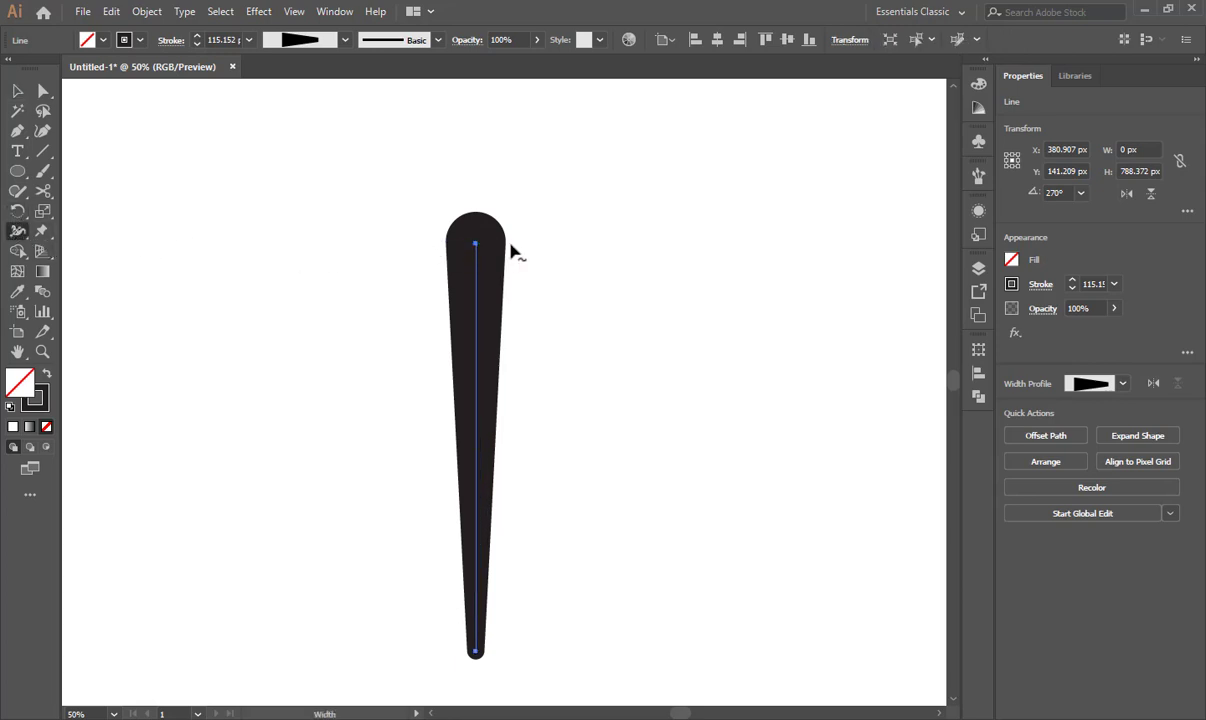
{"action": "left_click_drag", "start_coordinate": [508, 246], "coordinate": [570, 265]}
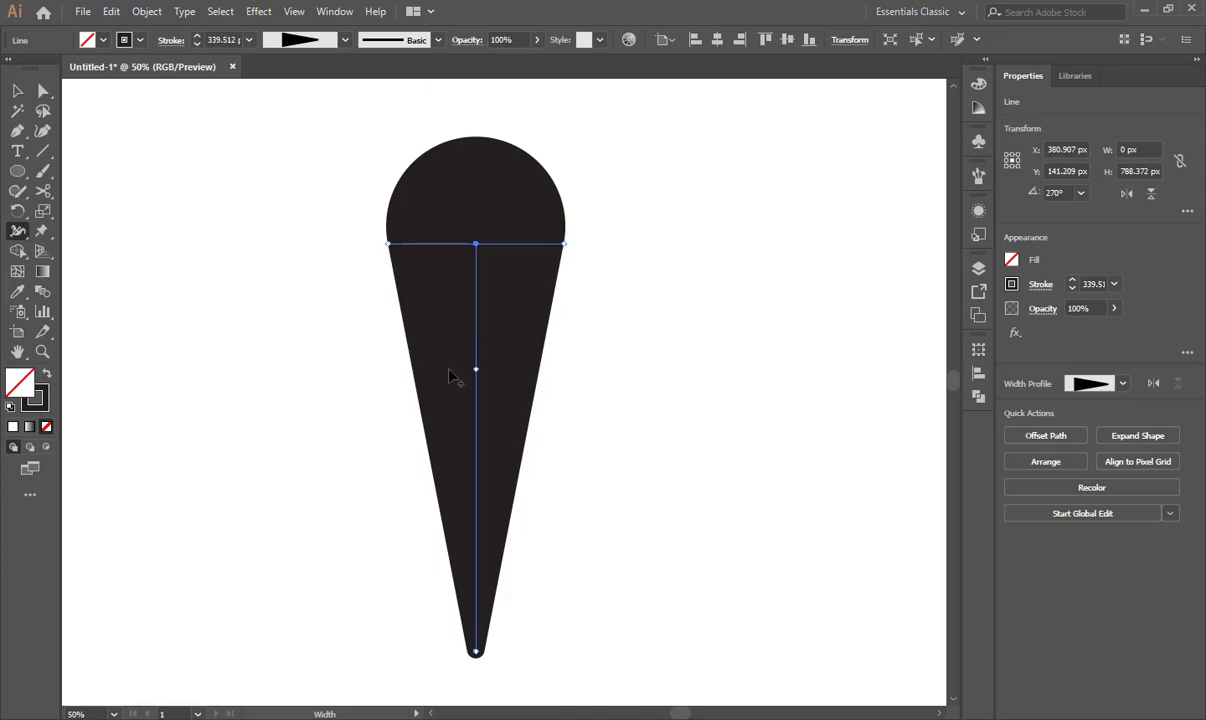
{"action": "mouse_move", "coordinate": [476, 369]}
{"action": "left_mouse_down"}
{"action": "mouse_move", "coordinate": [520, 380]}
{"action": "mouse_move", "coordinate": [516, 369]}
{"action": "left_mouse_up"}
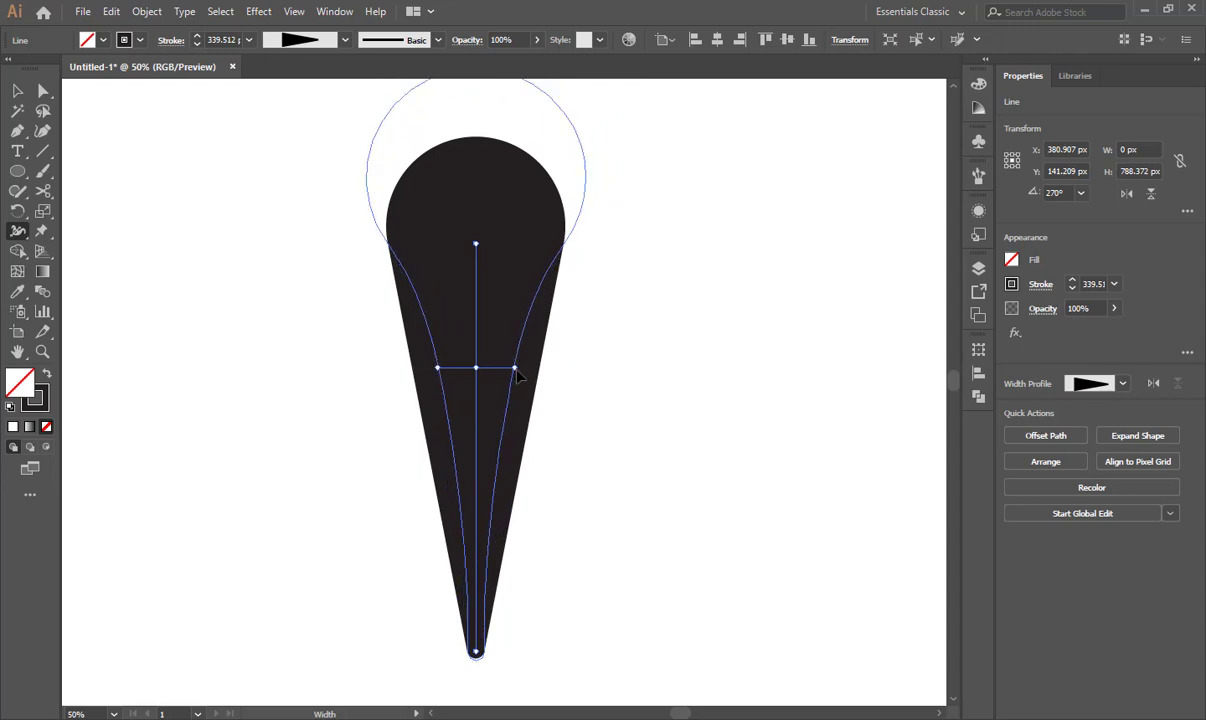
{"action": "mouse_move", "coordinate": [519, 372]}
{"action": "left_mouse_down"}
{"action": "mouse_move", "coordinate": [485, 390]}
{"action": "mouse_move", "coordinate": [478, 567]}
{"action": "mouse_move", "coordinate": [481, 299]}
{"action": "mouse_move", "coordinate": [479, 324]}
{"action": "mouse_move", "coordinate": [524, 334]}
{"action": "mouse_move", "coordinate": [508, 334]}
{"action": "left_mouse_up"}
Bulge the lower stem, pinch it near the tip, and add a small round bulb.
{"action": "left_click_drag", "start_coordinate": [479, 481], "coordinate": [540, 487]}
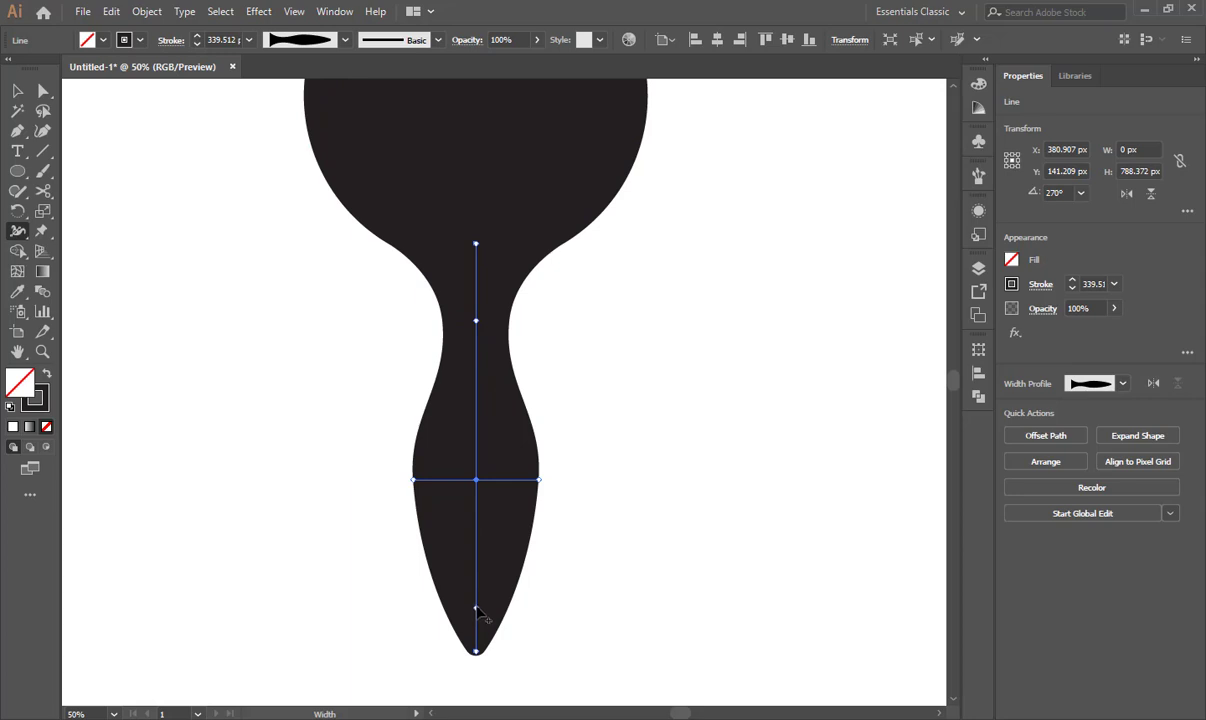
{"action": "left_click_drag", "start_coordinate": [476, 602], "coordinate": [487, 605]}
{"action": "left_click_drag", "start_coordinate": [476, 652], "coordinate": [498, 665]}
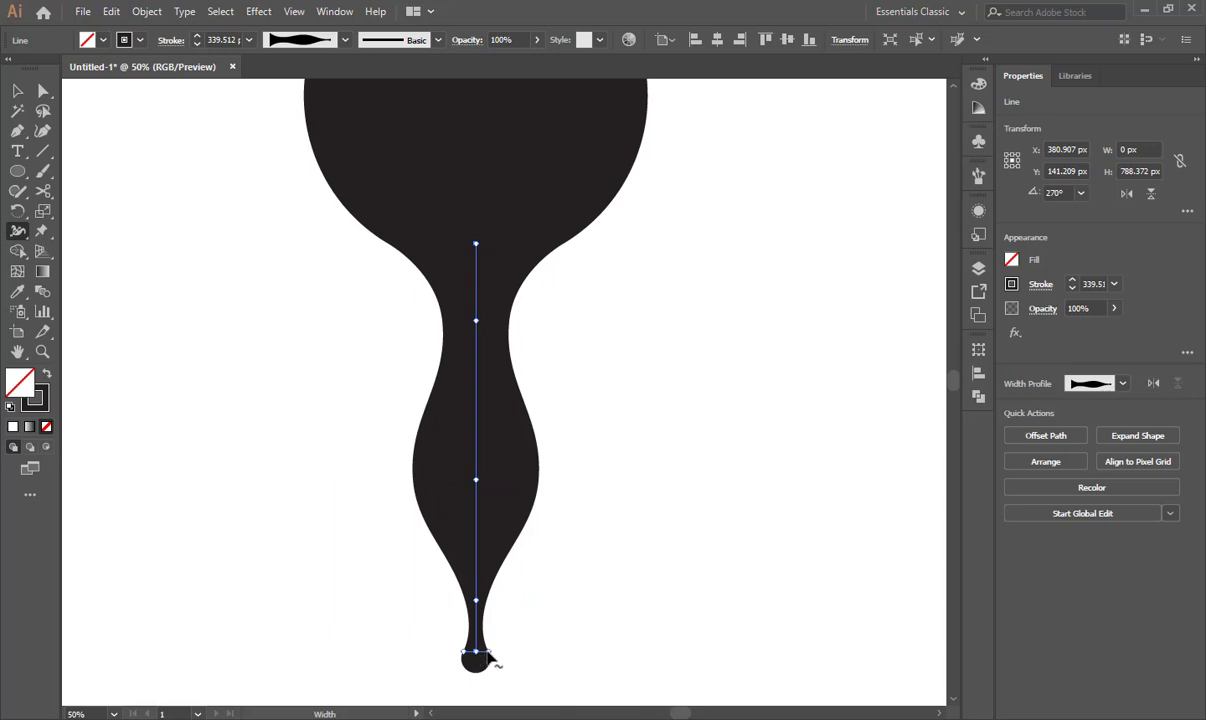
{"action": "left_click_drag", "start_coordinate": [489, 653], "coordinate": [505, 660]}
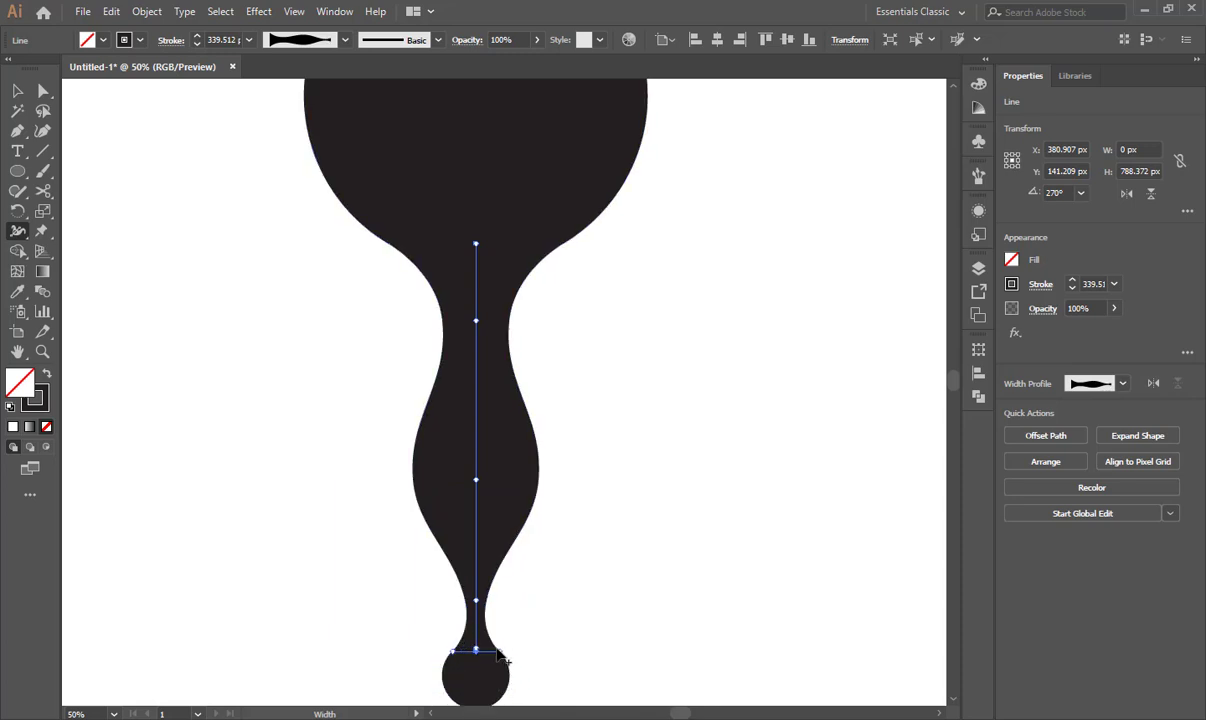
Zoom out and move the teardrop down fully onto the artboard.
{"action": "key", "text": "ctrl+minus"}
{"action": "key", "text": "ctrl+minus"}
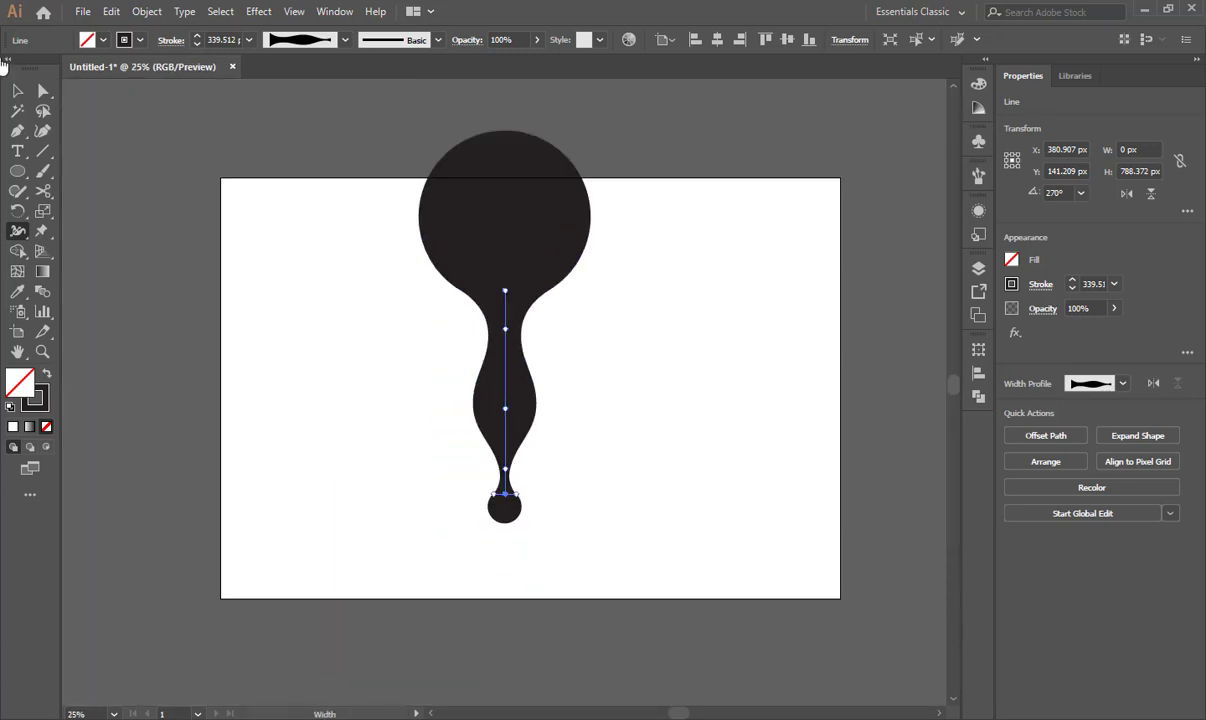
{"action": "left_click", "coordinate": [17, 90]}
{"action": "left_click_drag", "start_coordinate": [563, 256], "coordinate": [560, 322]}
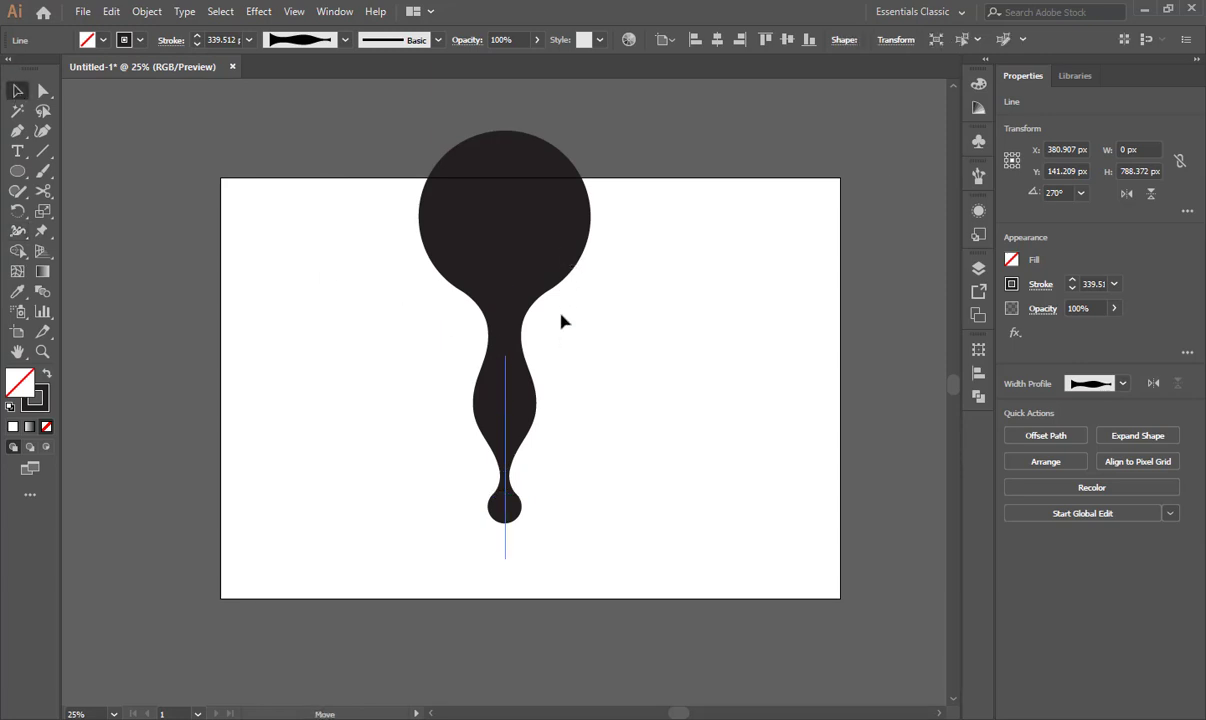
{"action": "left_click", "coordinate": [655, 372]}
Select the teardrop and apply Object > Expand Appearance to make it a filled shape.
{"action": "left_click_drag", "start_coordinate": [356, 148], "coordinate": [625, 632]}
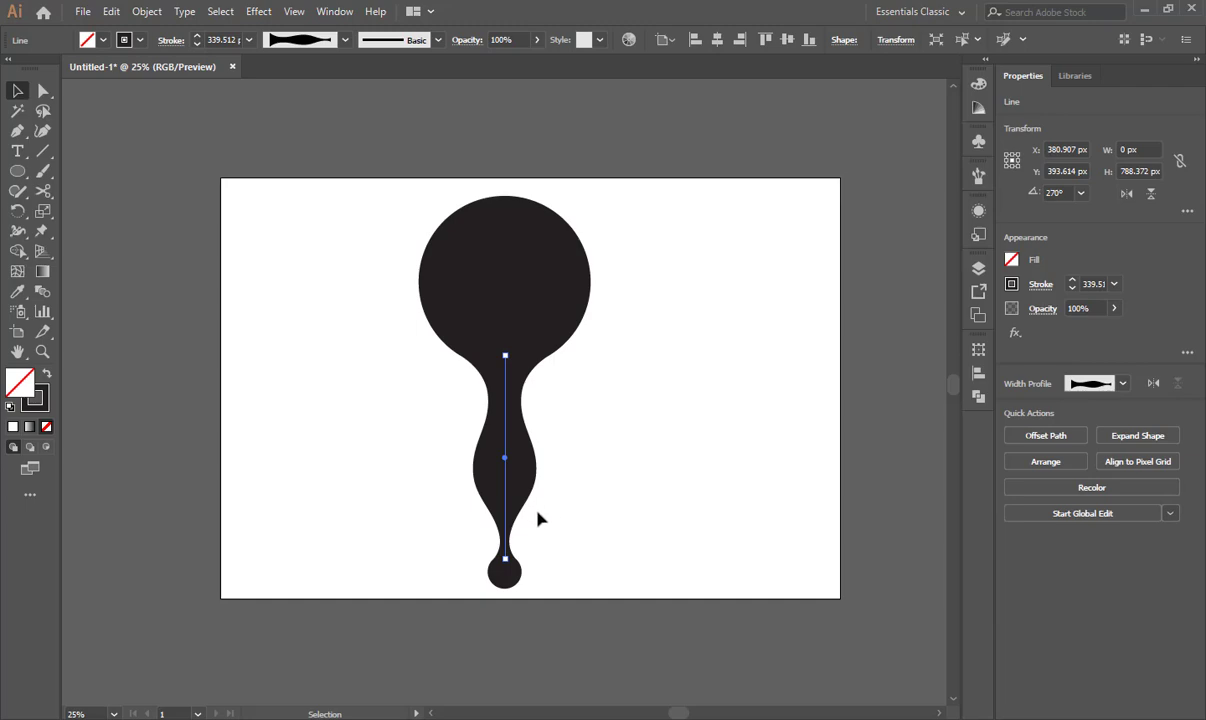
{"action": "left_click", "coordinate": [147, 11]}
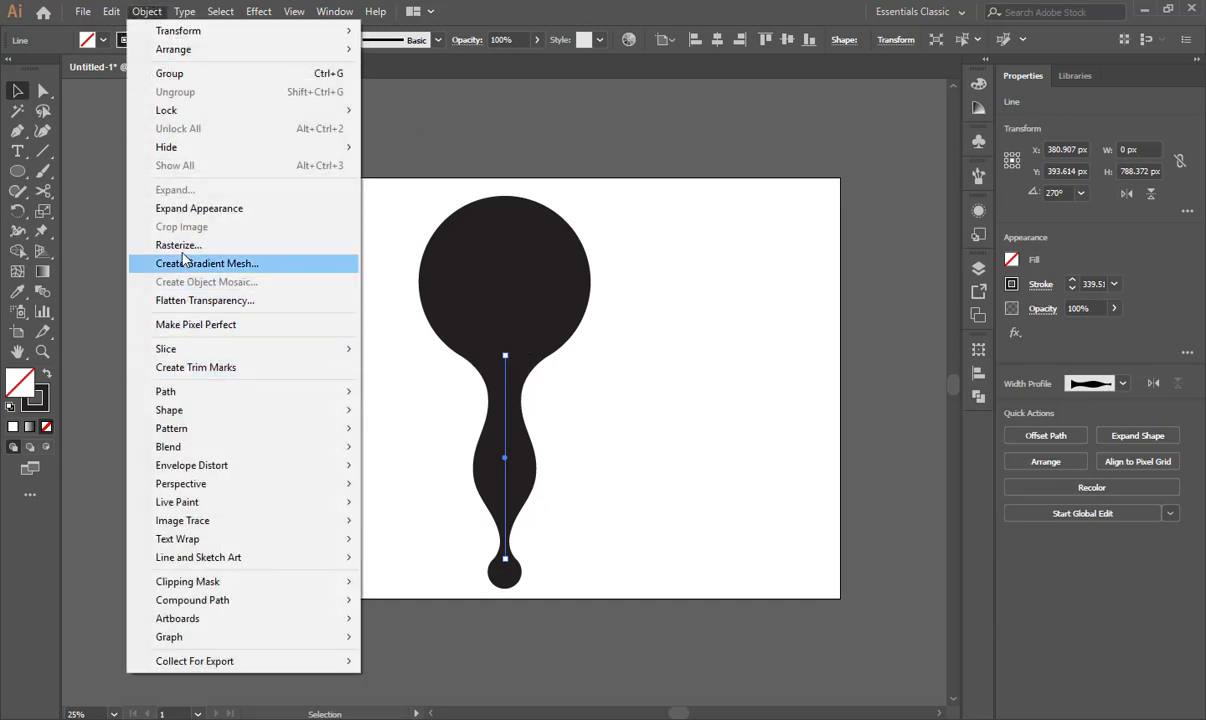
{"action": "left_click", "coordinate": [300, 209]}
Recolour the teardrop's fill to bright pinkish red, then shift it sideways.
{"action": "left_click", "coordinate": [640, 420]}
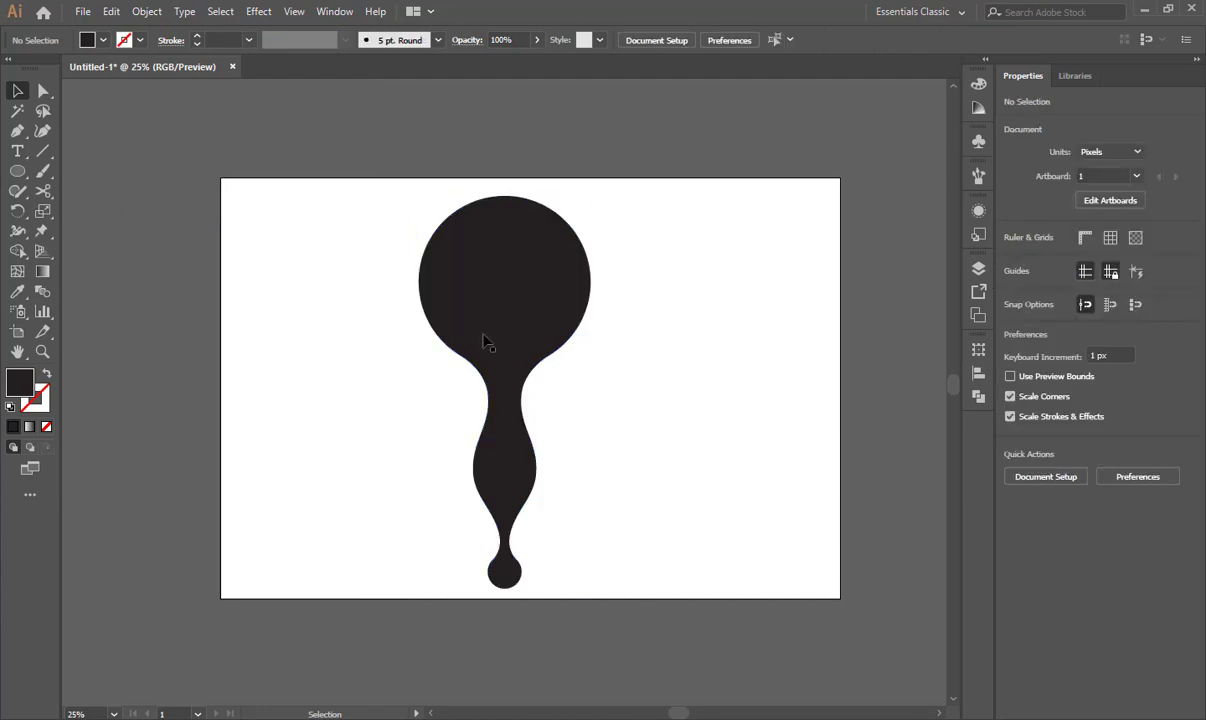
{"action": "left_click", "coordinate": [484, 336]}
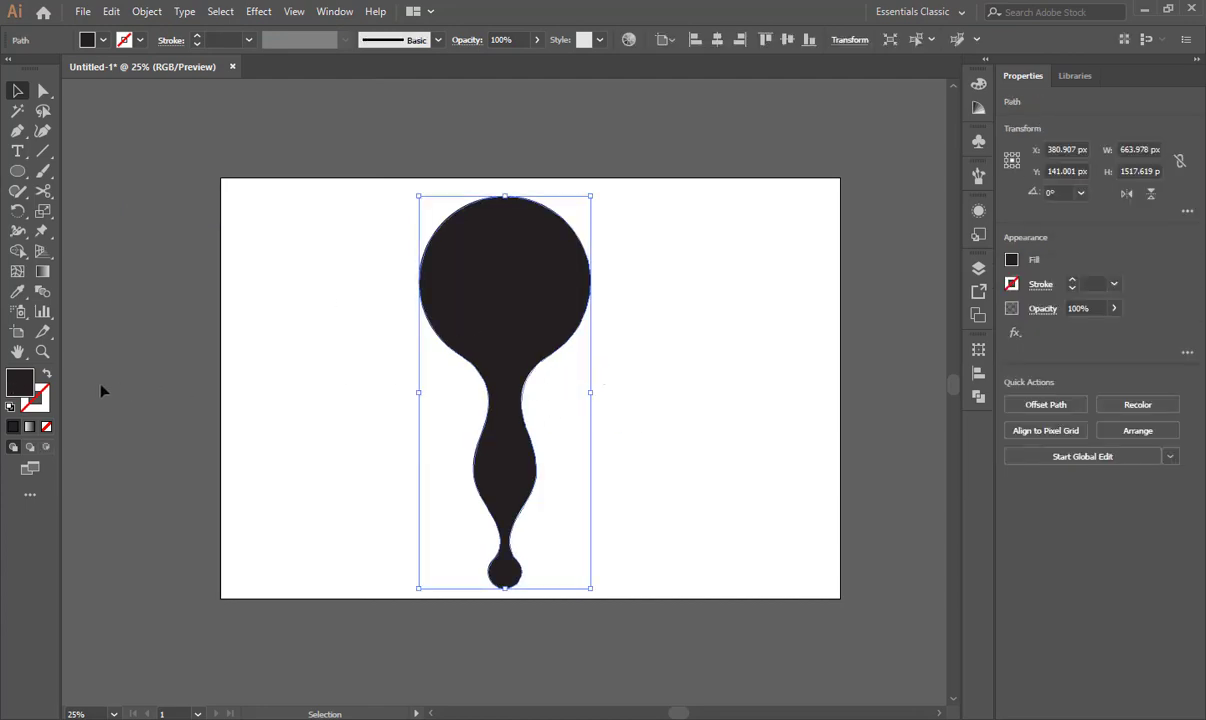
{"action": "double_click", "coordinate": [25, 389]}
{"action": "left_click_drag", "start_coordinate": [620, 318], "coordinate": [614, 268]}
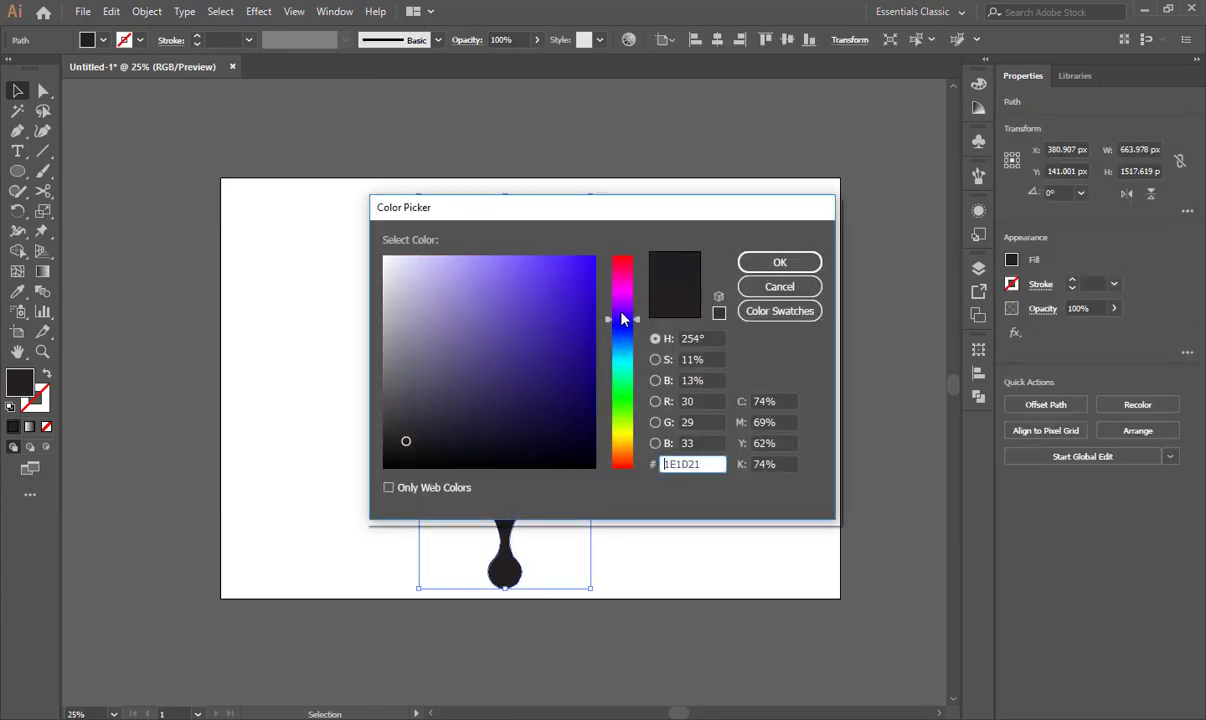
{"action": "left_click", "coordinate": [588, 260]}
{"action": "left_click", "coordinate": [779, 262]}
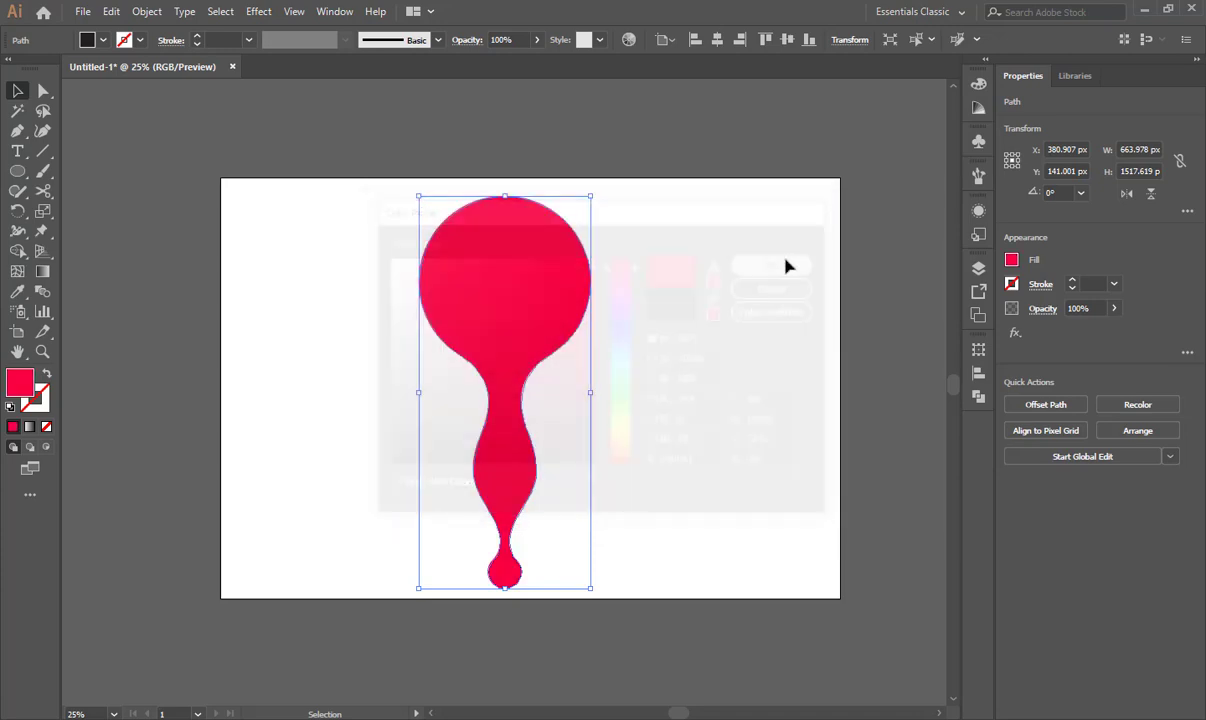
{"action": "left_click_drag", "start_coordinate": [380, 193], "coordinate": [678, 538]}
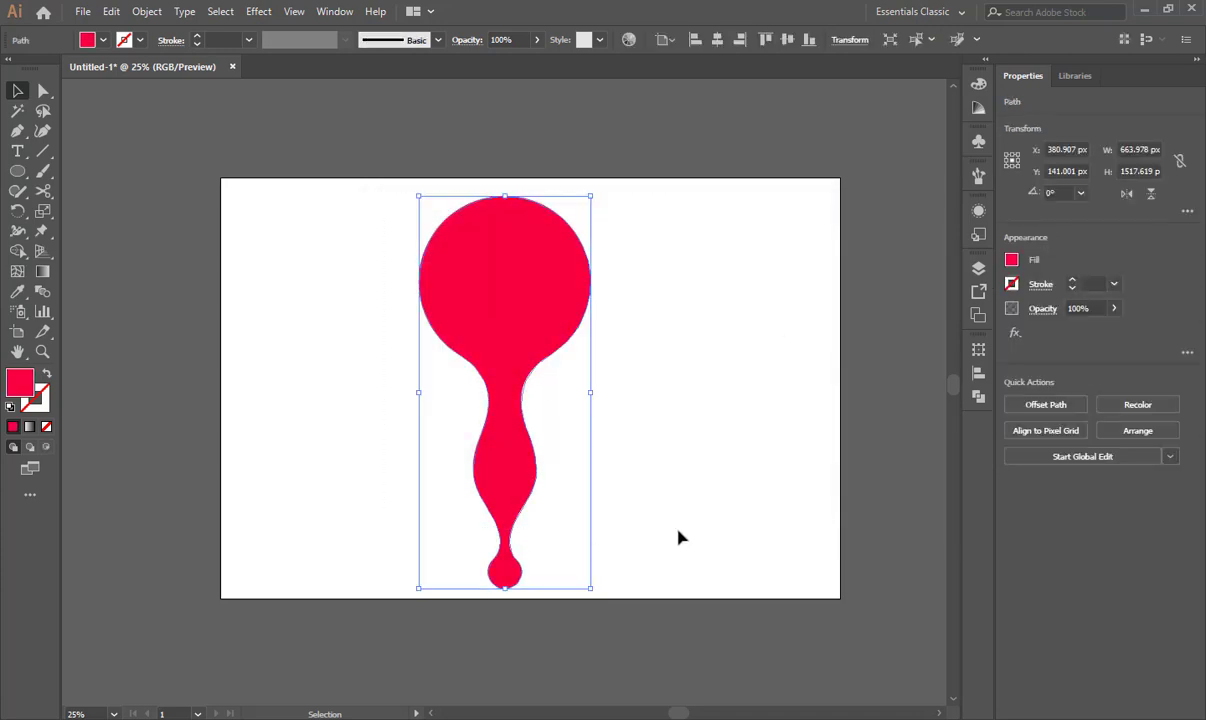
{"action": "mouse_move", "coordinate": [502, 340]}
{"action": "left_mouse_down"}
{"action": "mouse_move", "coordinate": [431, 337]}
{"action": "mouse_move", "coordinate": [530, 337]}
{"action": "mouse_move", "coordinate": [397, 338]}
{"action": "left_mouse_up"}
Delete the teardrop and draw a tall ellipse near the artboard centre.
{"action": "key", "text": "Delete"}
{"action": "key", "text": "ctrl+equal"}
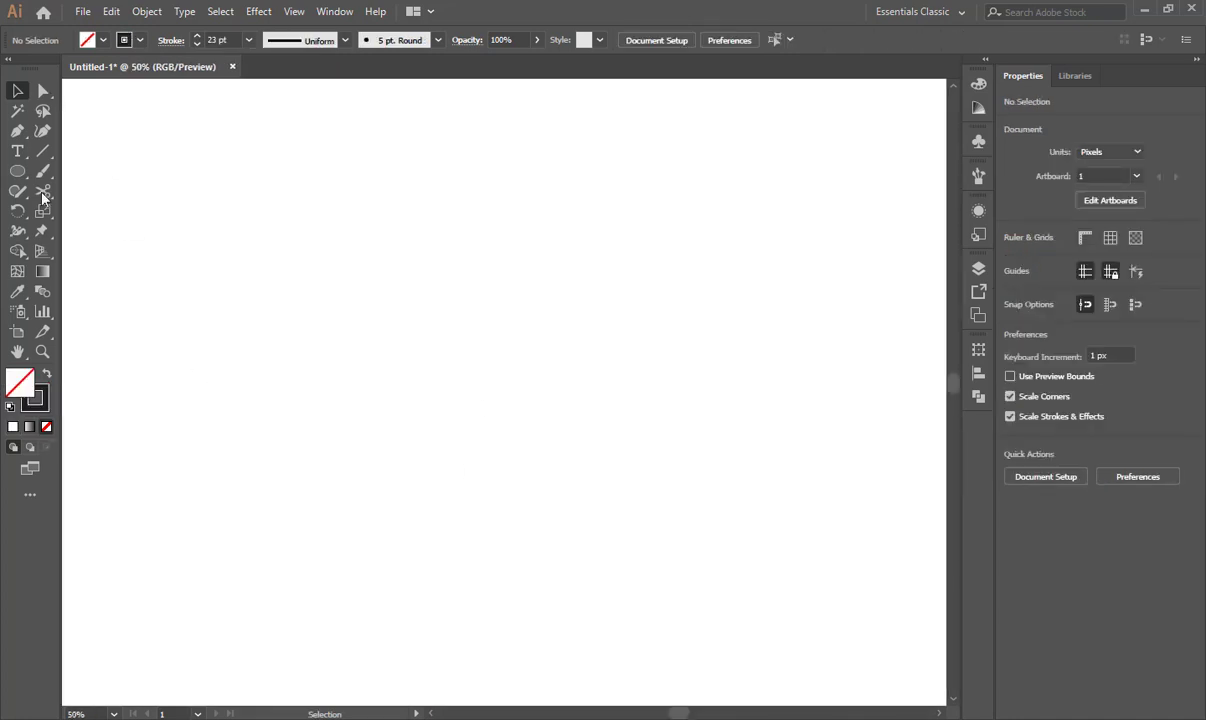
{"action": "mouse_move", "coordinate": [19, 173]}
{"action": "left_mouse_down"}
{"action": "mouse_move", "coordinate": [157, 174]}
{"action": "mouse_move", "coordinate": [100, 211]}
{"action": "left_mouse_up"}
{"action": "left_click_drag", "start_coordinate": [425, 249], "coordinate": [534, 529]}
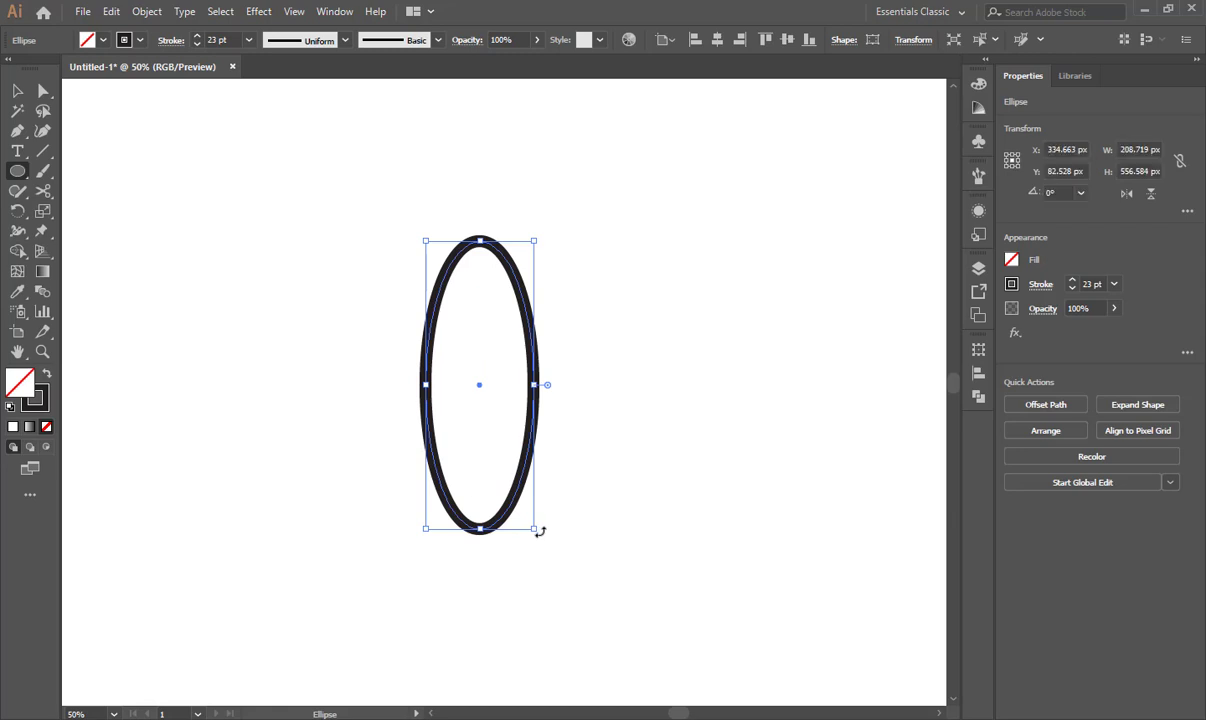
Set the ellipse's stroke to 19 pt, trying then undoing Width Profile 4.
{"action": "left_click", "coordinate": [1072, 288]}
{"action": "left_click", "coordinate": [1072, 288]}
{"action": "left_click", "coordinate": [1072, 288]}
{"action": "left_click", "coordinate": [1072, 288]}
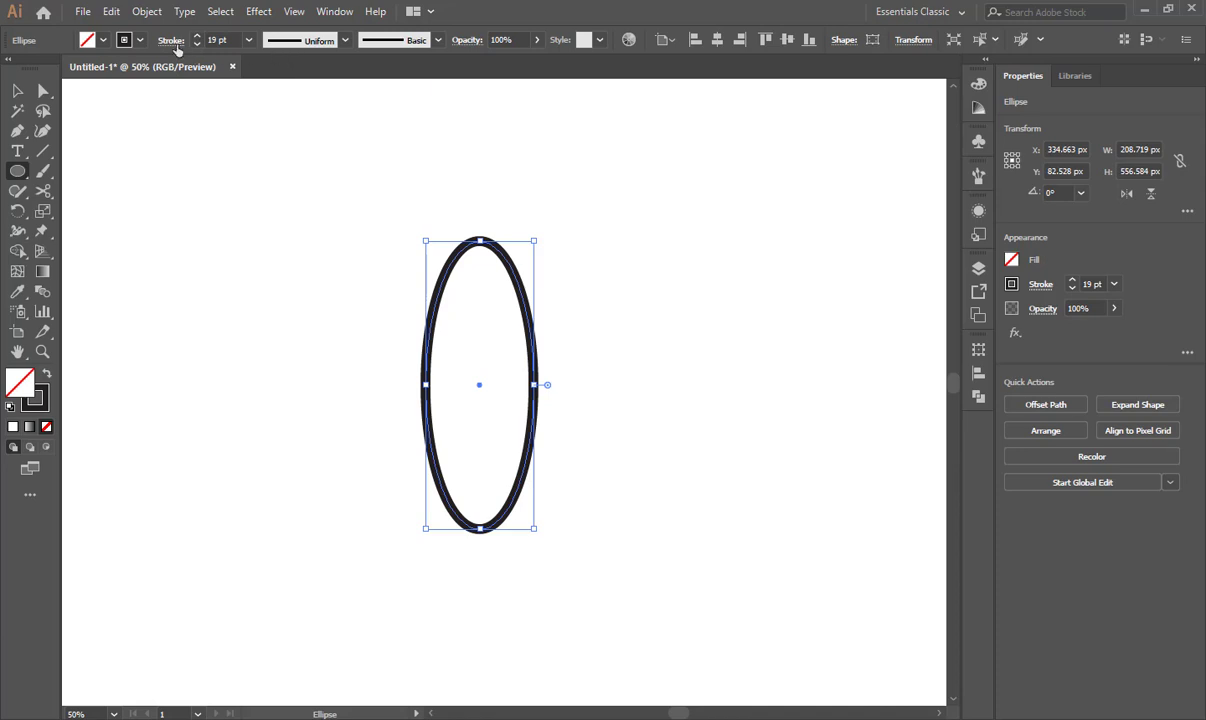
{"action": "left_click", "coordinate": [345, 40]}
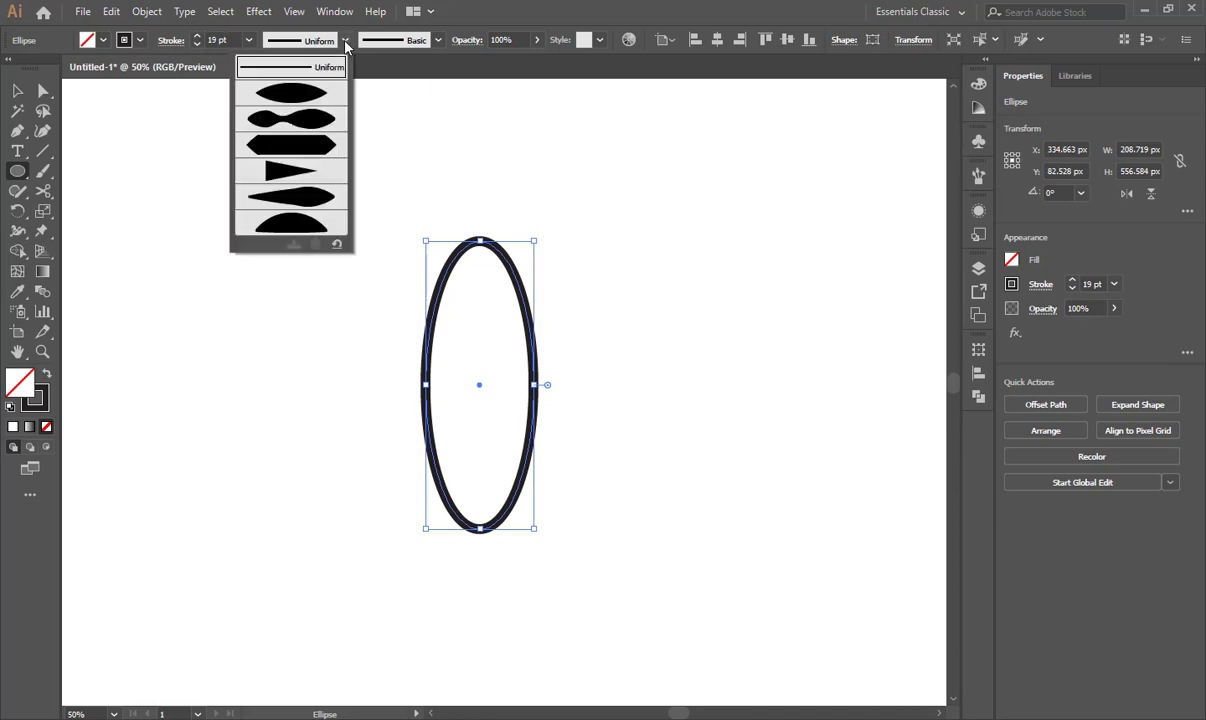
{"action": "left_click", "coordinate": [292, 172]}
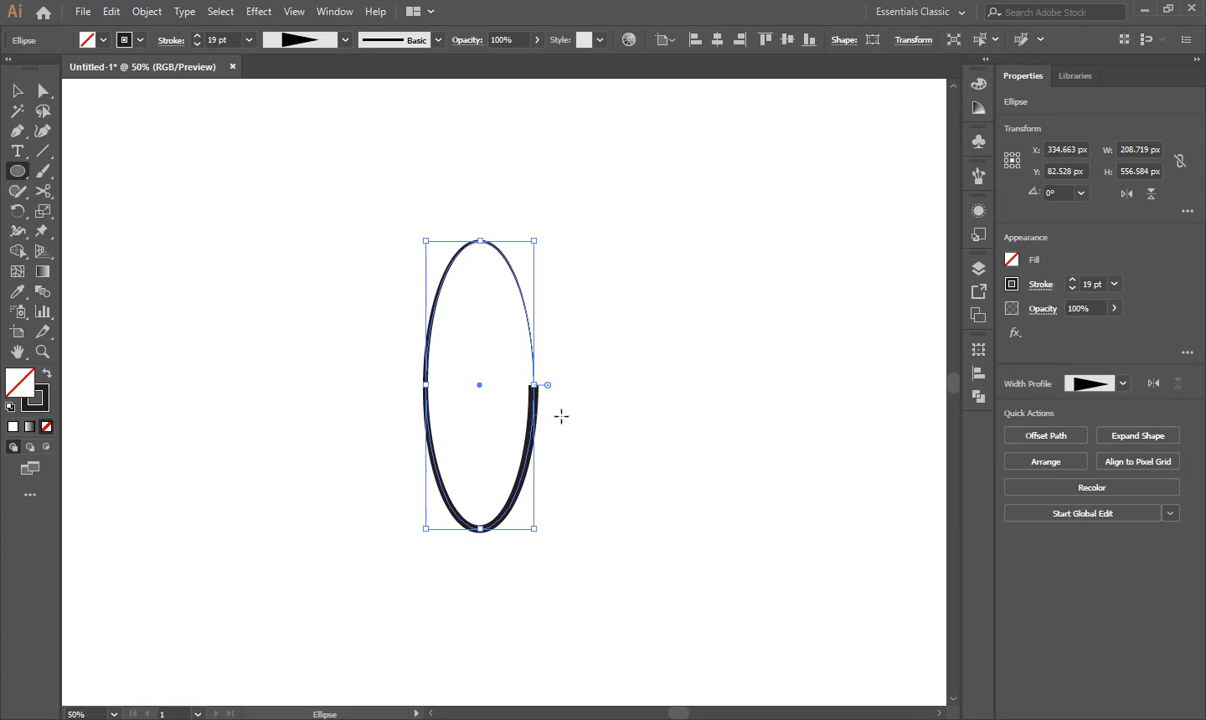
{"action": "key", "text": "ctrl+z"}
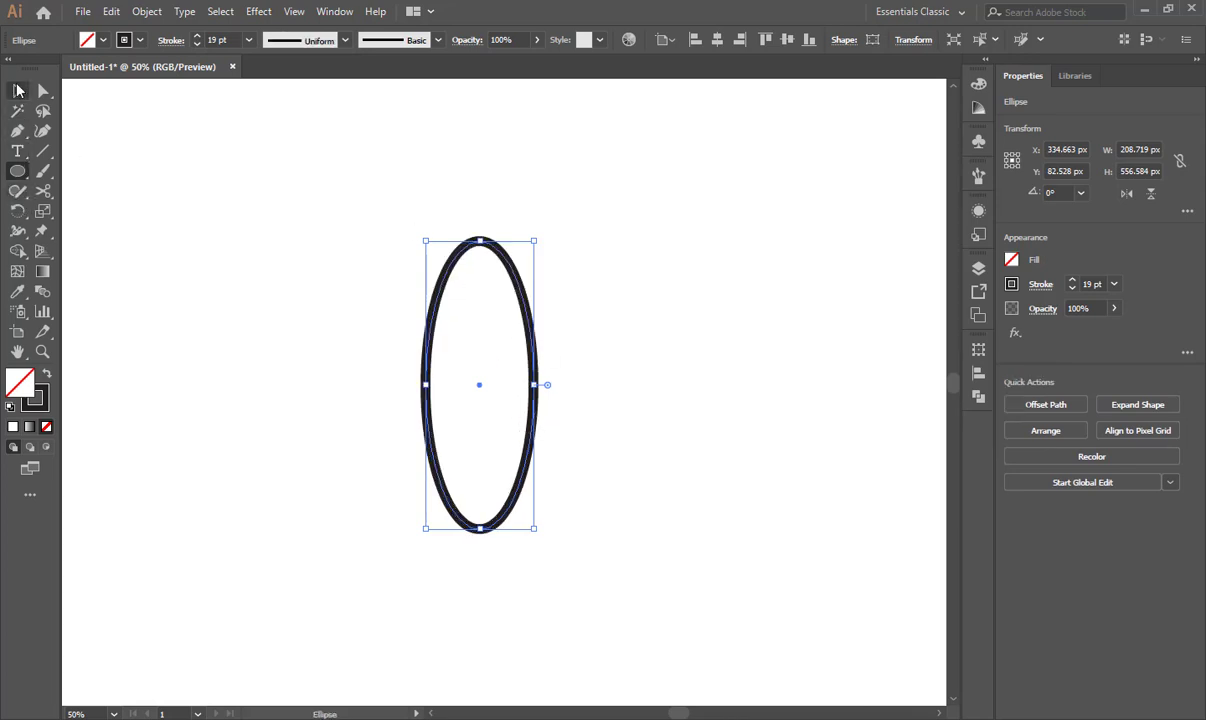
Cut the ellipse outline near its upper right with the Scissors tool.
{"action": "left_click", "coordinate": [43, 191]}
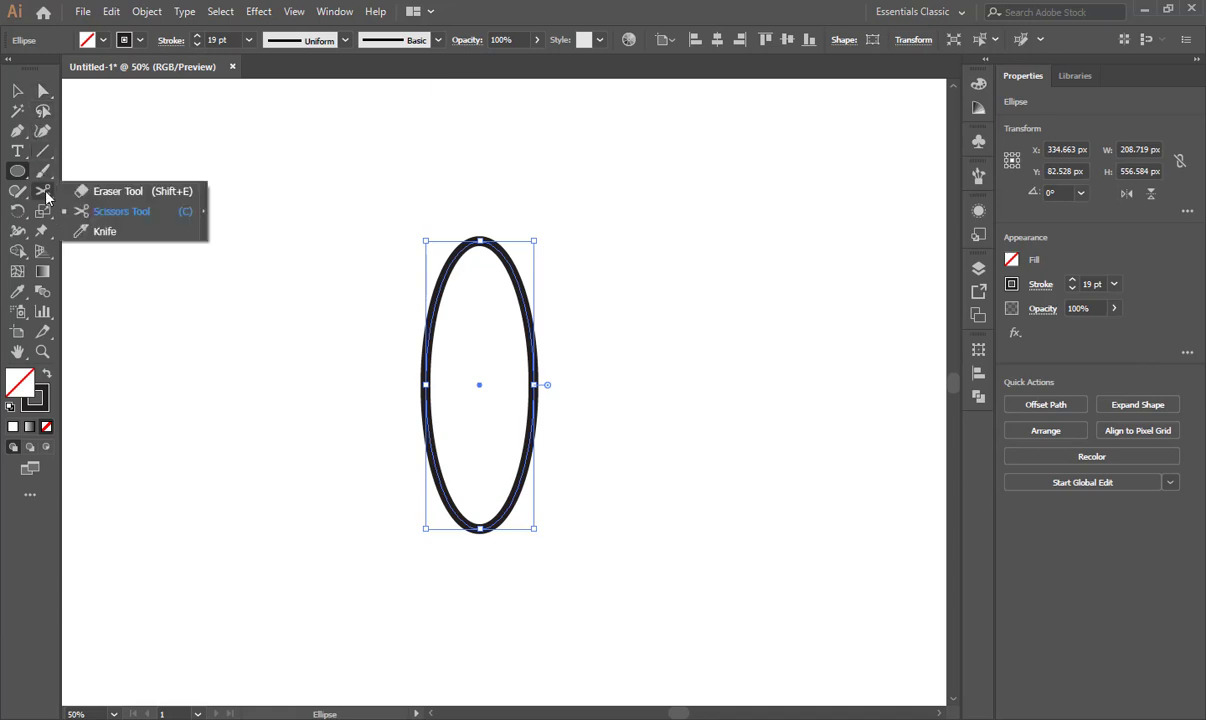
{"action": "left_click", "coordinate": [120, 210]}
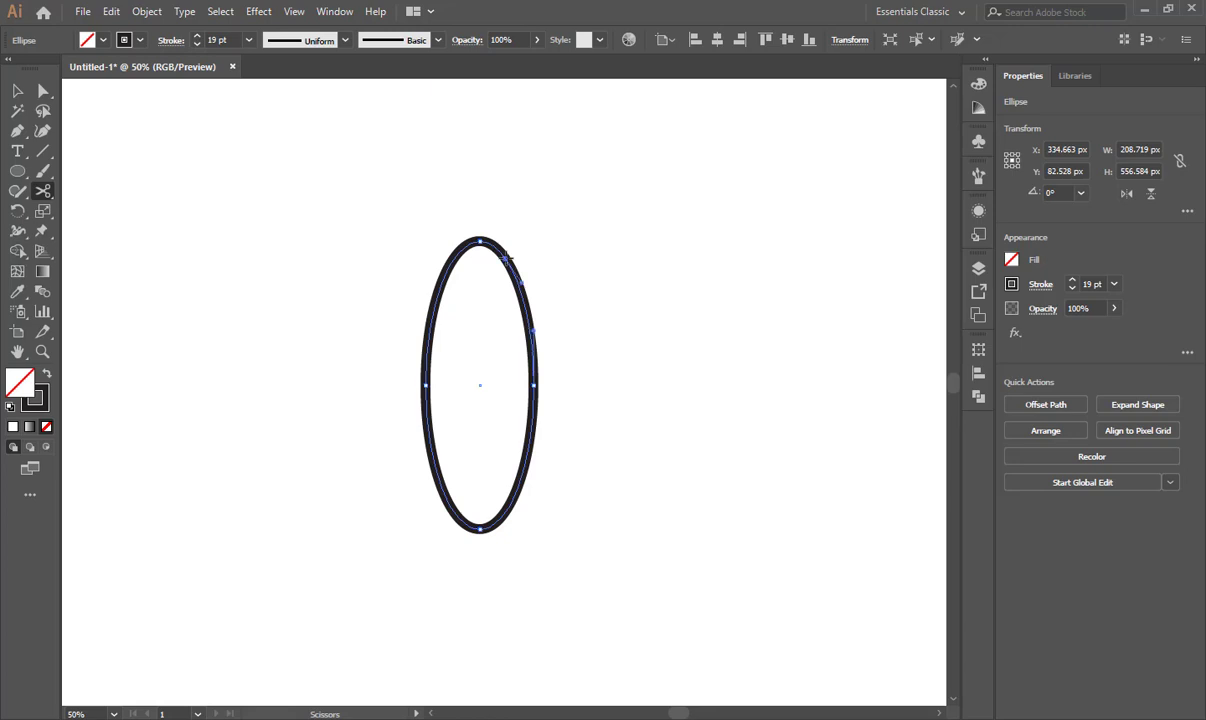
{"action": "left_click", "coordinate": [522, 296]}
Apply Width Profile 4 to the cut ellipse and preview the taper at 100% zoom.
{"action": "left_click", "coordinate": [18, 91]}
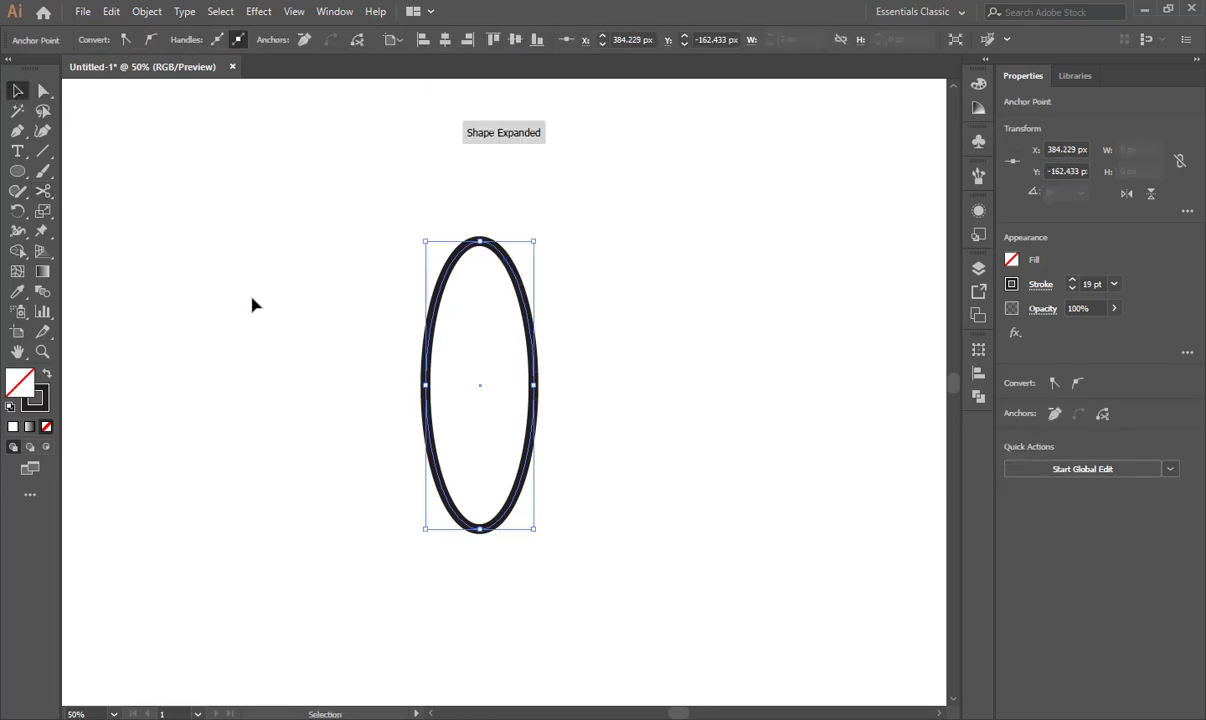
{"action": "left_click_drag", "start_coordinate": [287, 233], "coordinate": [528, 534]}
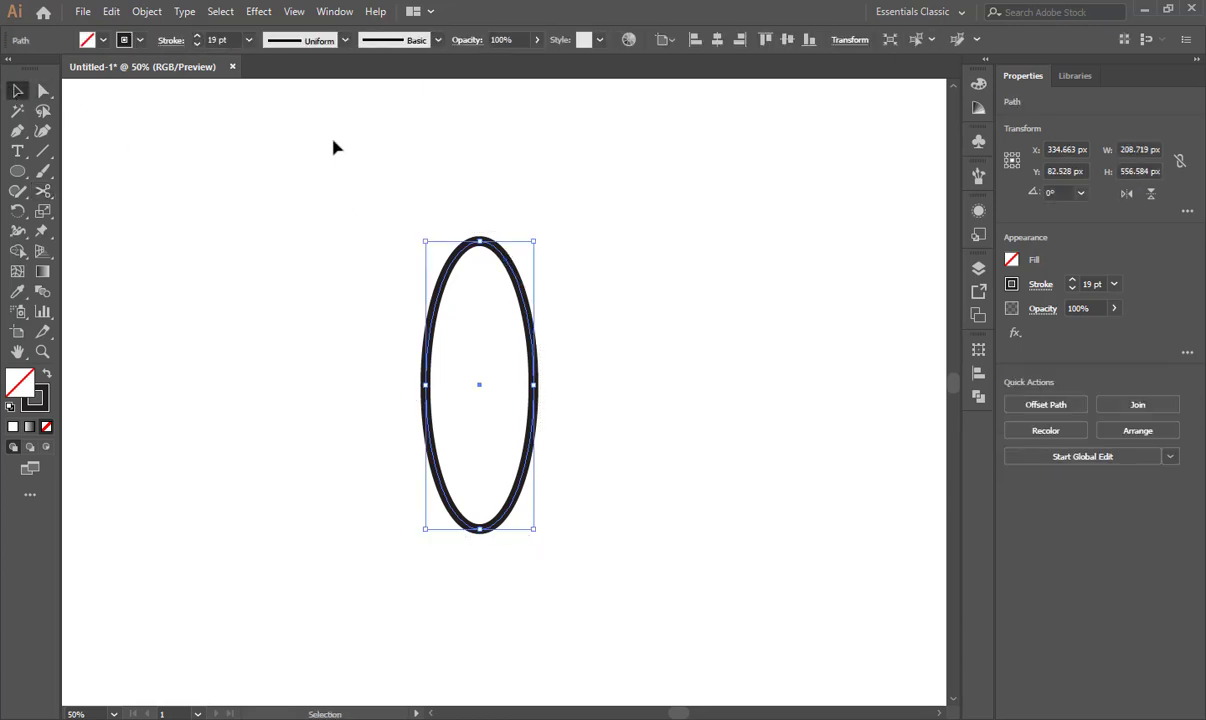
{"action": "left_click", "coordinate": [346, 42]}
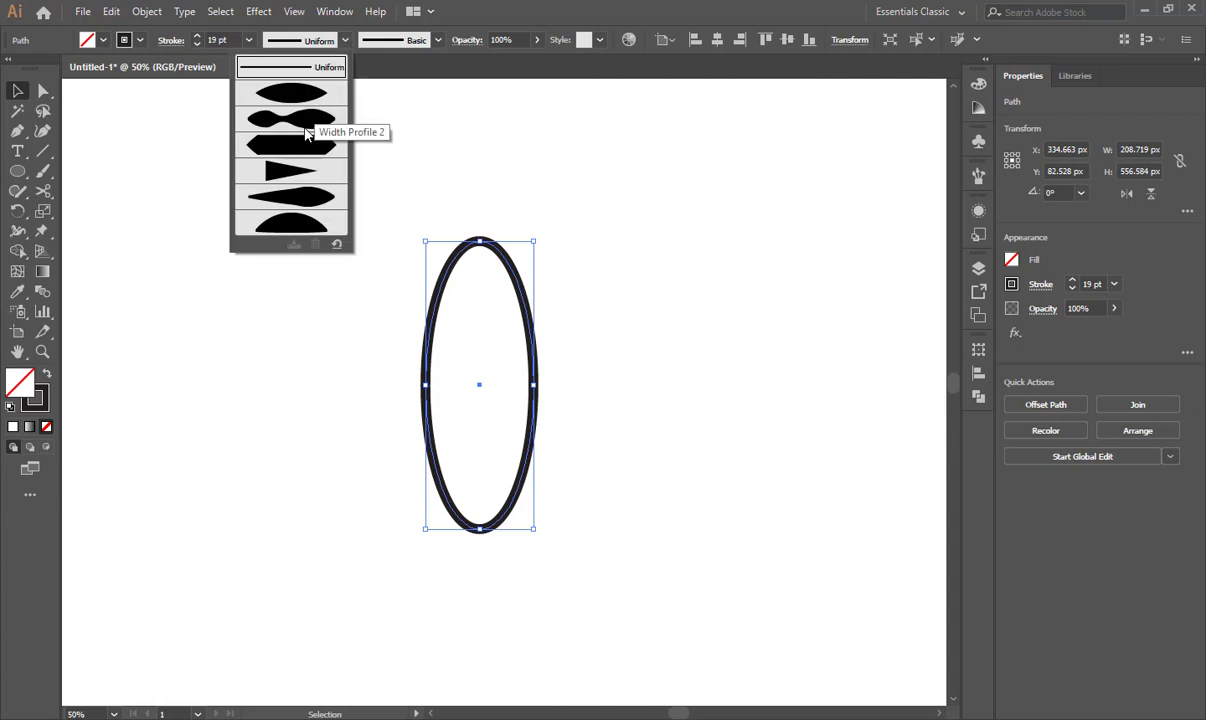
{"action": "left_click", "coordinate": [292, 172]}
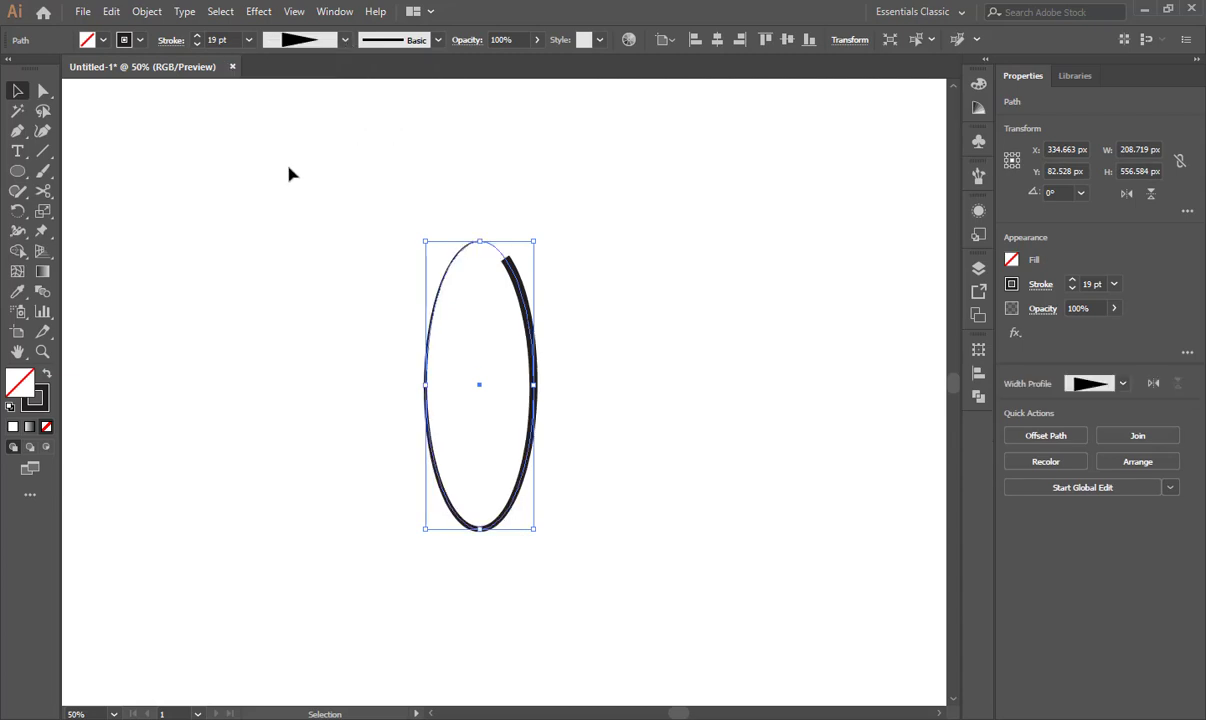
{"action": "key", "text": "ctrl+equal"}
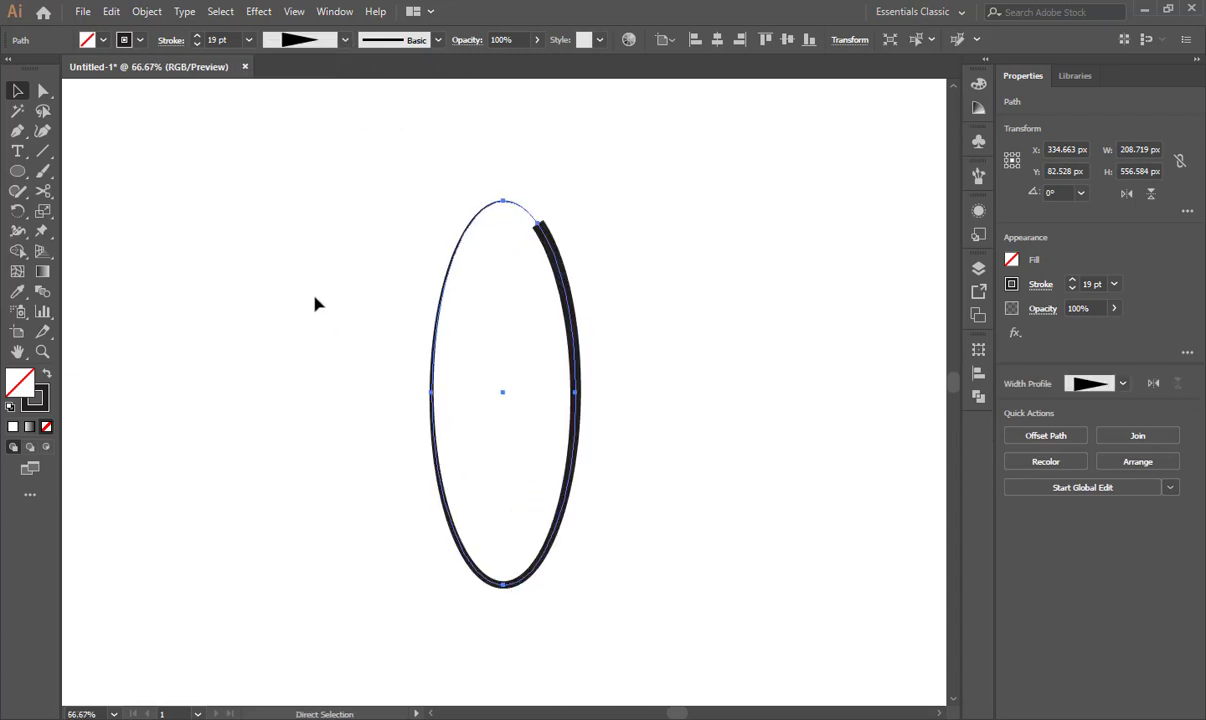
{"action": "key", "text": "ctrl+equal"}
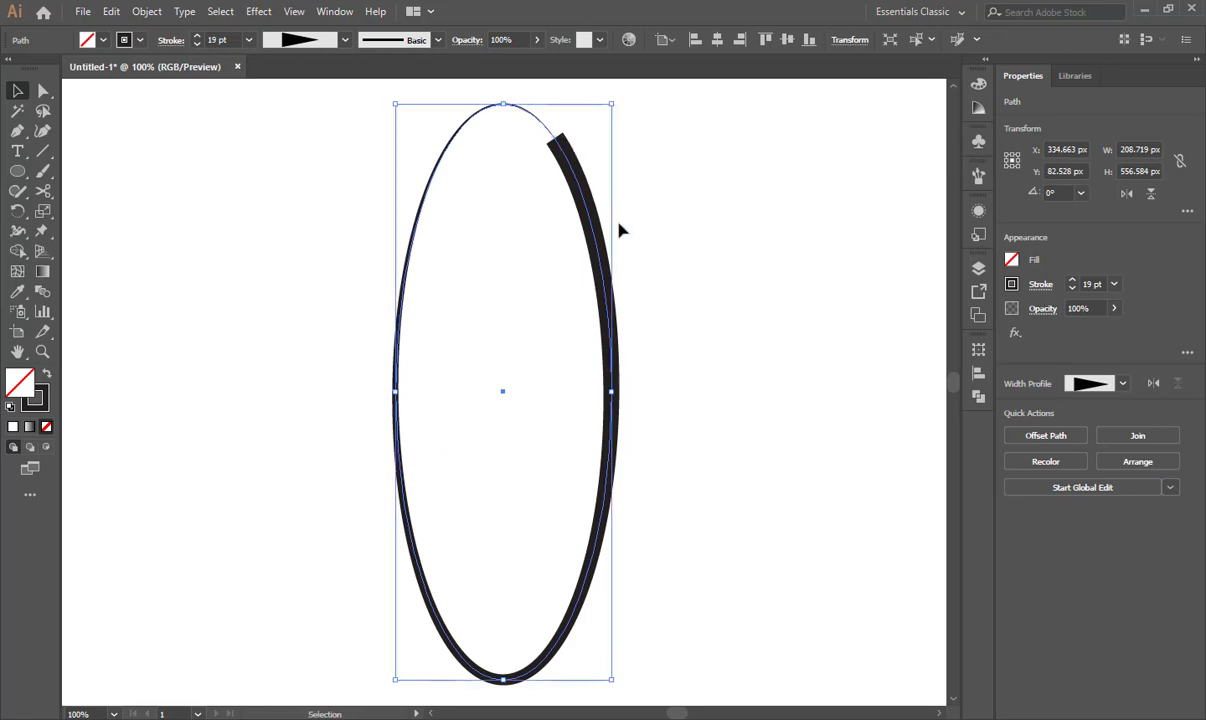
{"action": "left_click", "coordinate": [640, 232]}
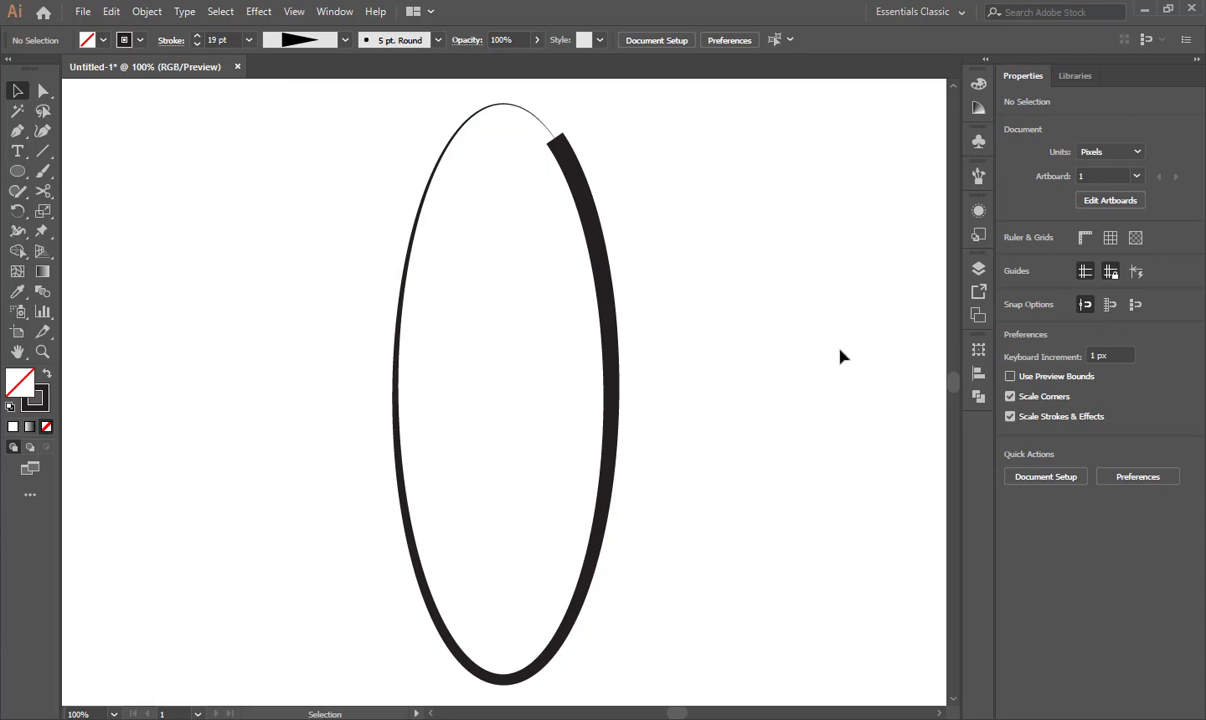
{"action": "left_click_drag", "start_coordinate": [662, 210], "coordinate": [555, 342]}
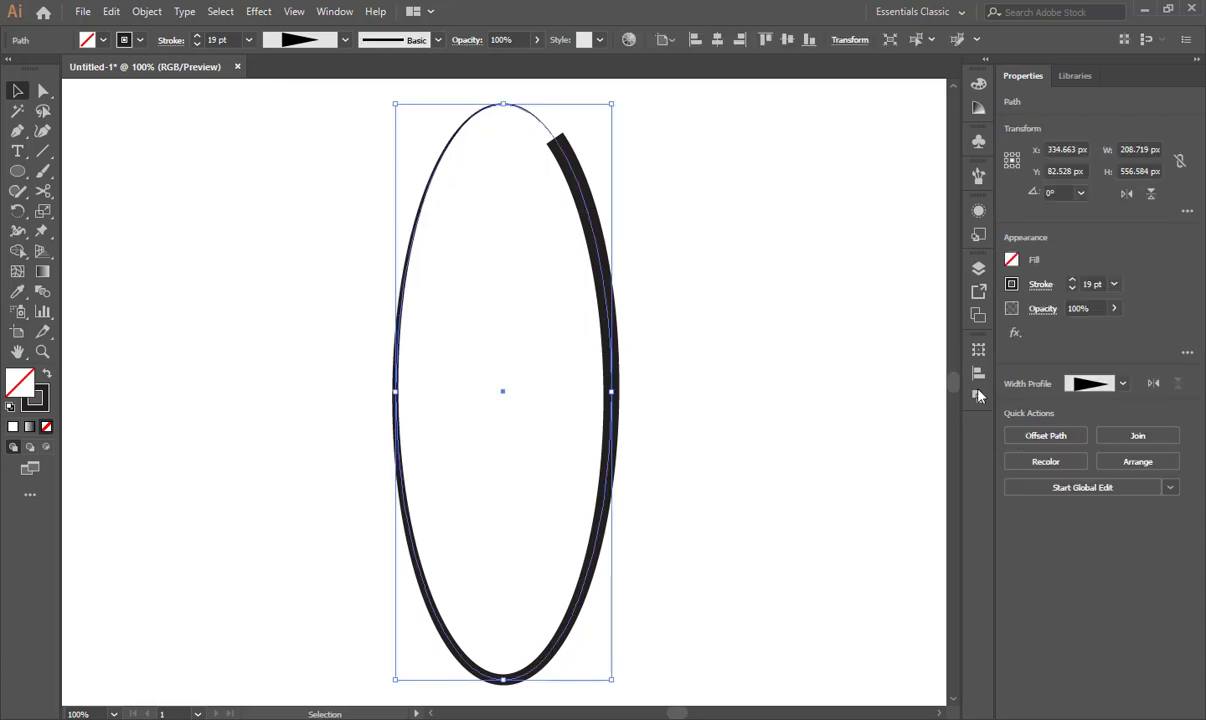
Give the ellipse's stroke round caps and zoom to 800% on its thick end.
{"action": "left_click", "coordinate": [1040, 284]}
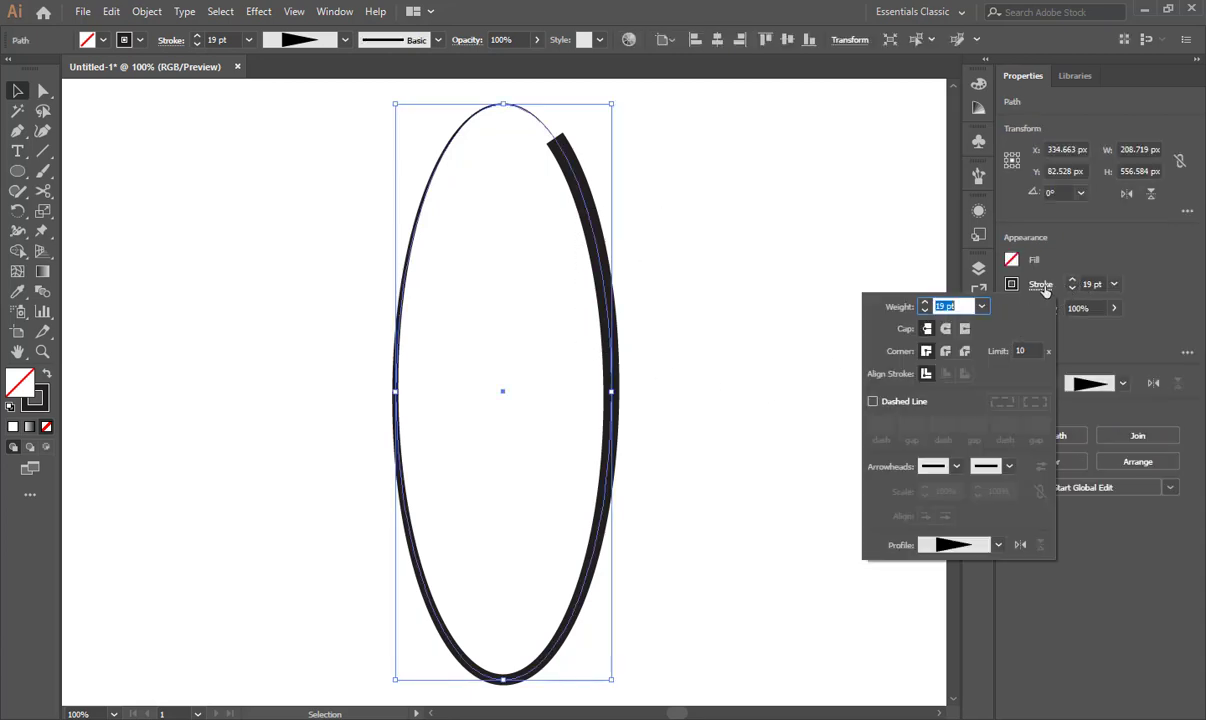
{"action": "left_click", "coordinate": [945, 328]}
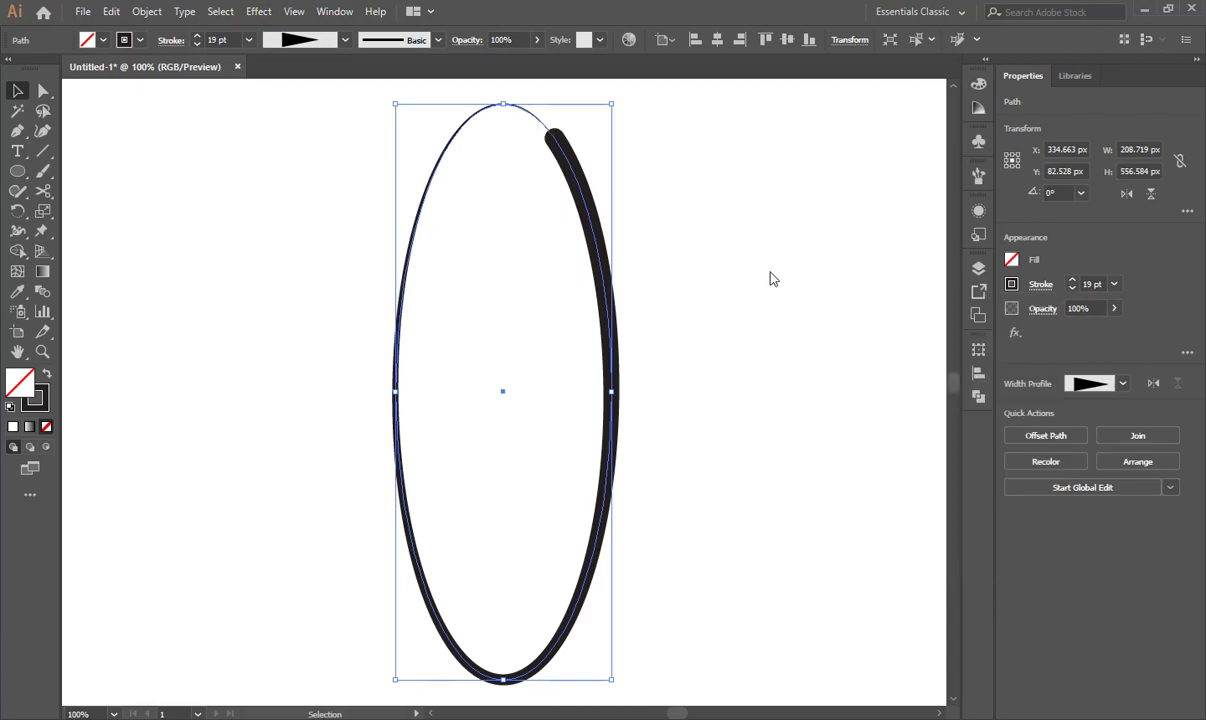
{"action": "key", "text": "ctrl+equal"}
{"action": "key", "text": "ctrl+equal"}
{"action": "left_click_drag", "start_coordinate": [770, 277], "coordinate": [665, 515]}
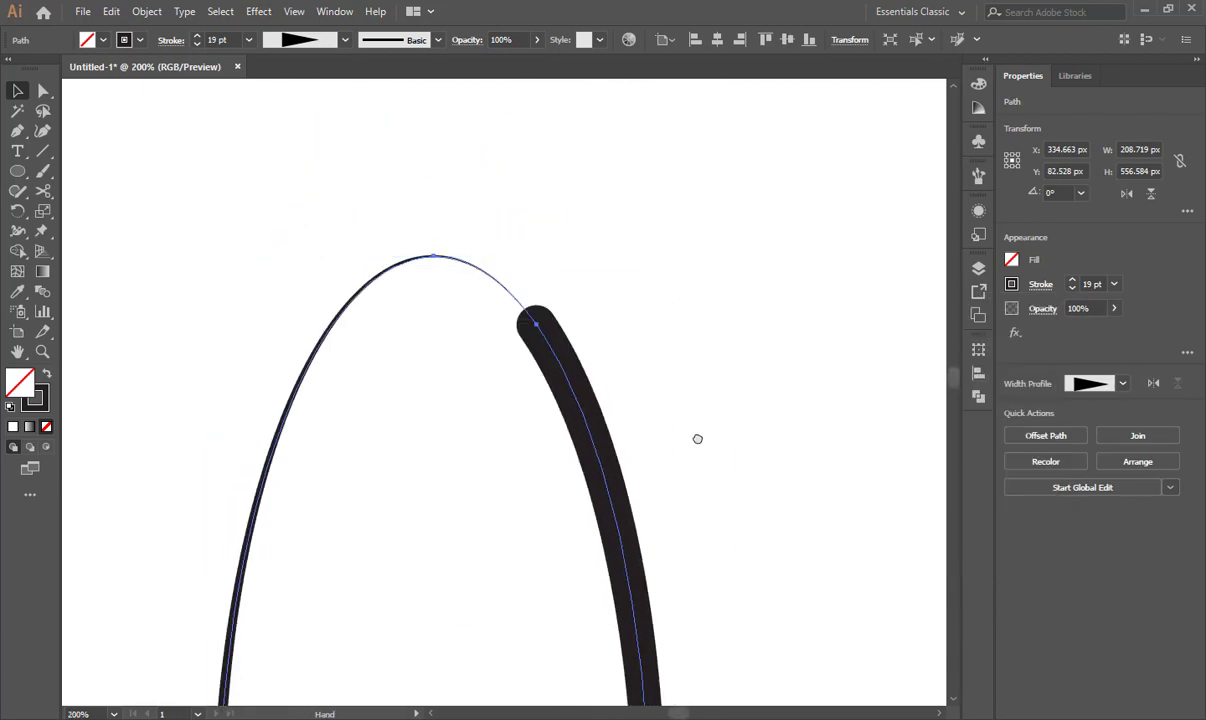
{"action": "key", "text": "ctrl+equal"}
{"action": "key", "text": "ctrl+equal"}
{"action": "mouse_move", "coordinate": [740, 360]}
{"action": "left_mouse_down"}
{"action": "mouse_move", "coordinate": [514, 428]}
{"action": "mouse_move", "coordinate": [608, 493]}
{"action": "left_mouse_up"}
{"action": "scroll", "coordinate": [603, 476], "scroll_direction": "up", "scroll_amount": 5}
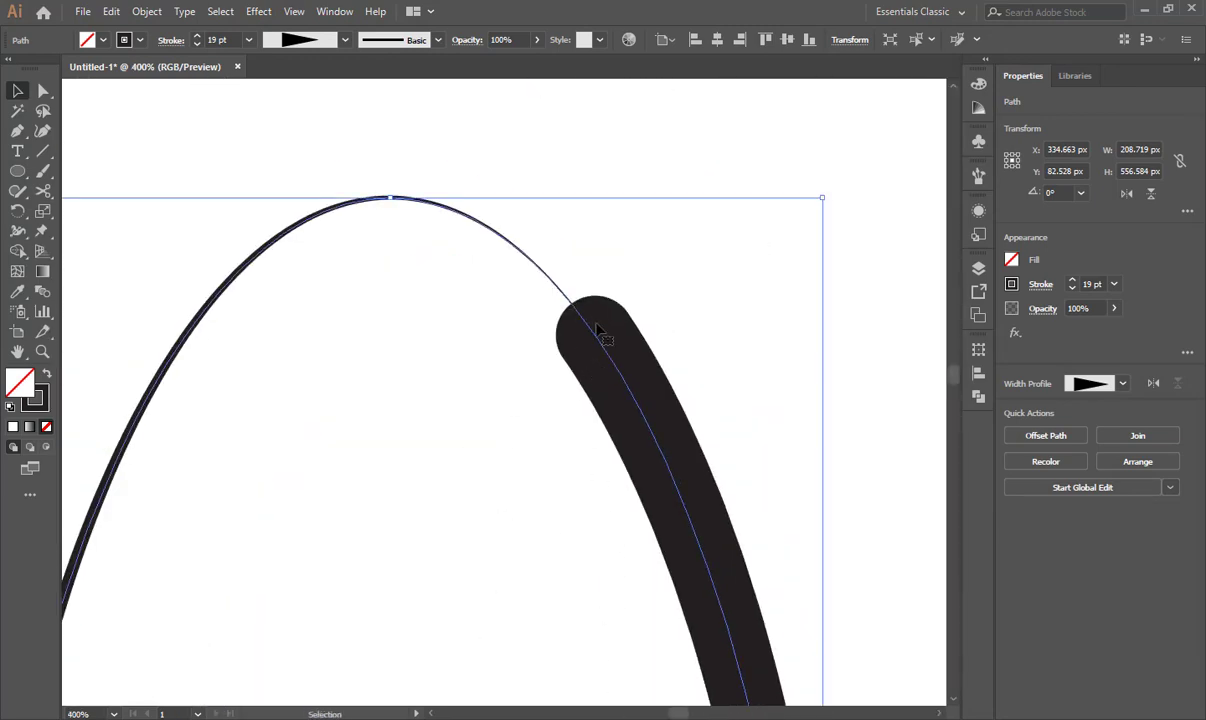
{"action": "scroll", "coordinate": [598, 330], "scroll_direction": "up", "scroll_amount": 1}
{"action": "scroll", "coordinate": [598, 330], "scroll_direction": "up", "scroll_amount": 1}
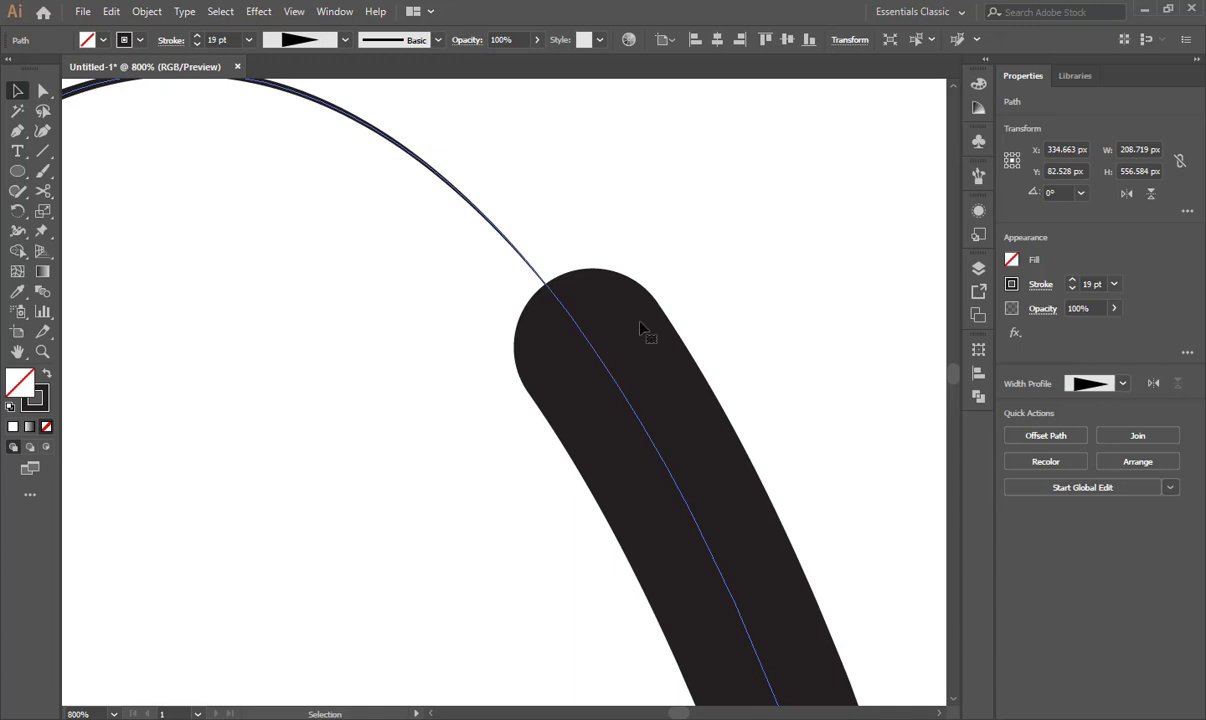
{"action": "key", "text": "ctrl+shift+a"}
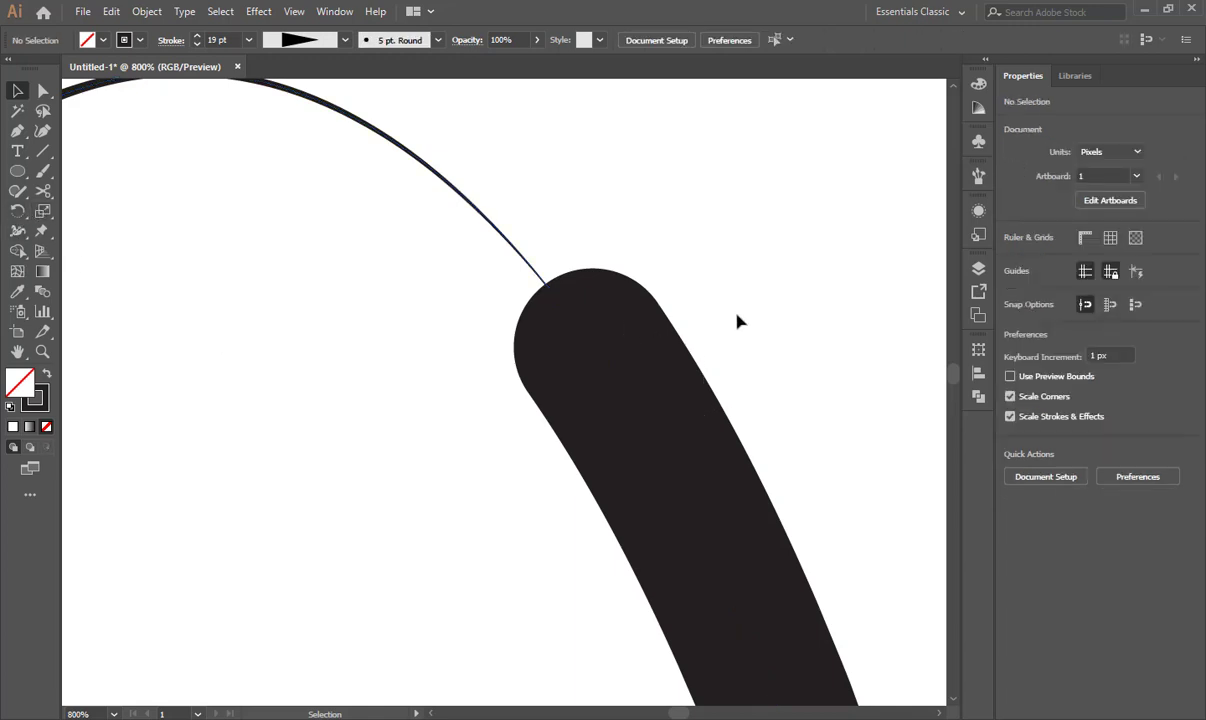
{"action": "mouse_move", "coordinate": [745, 312]}
{"action": "left_mouse_down"}
{"action": "mouse_move", "coordinate": [531, 505]}
{"action": "mouse_move", "coordinate": [229, 304]}
{"action": "left_mouse_up"}
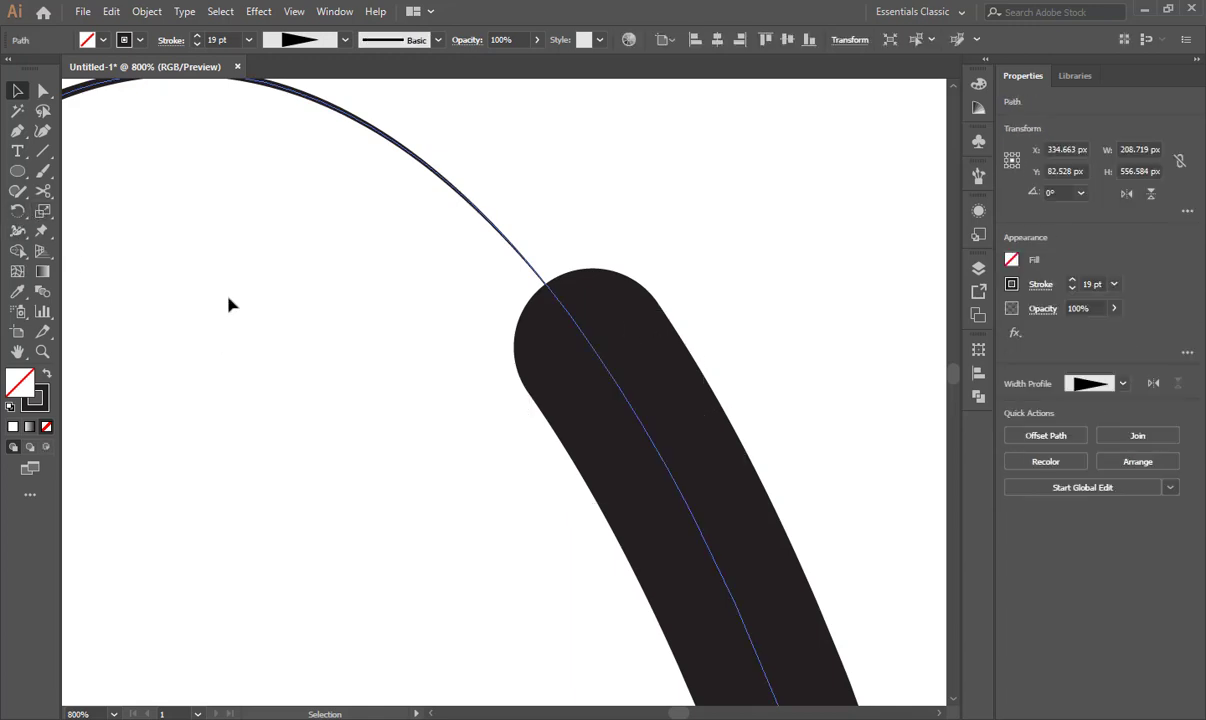
Widen the stroke's thick end from 19 pt to about 24.949 pt, then fit the artboard.
{"action": "left_click", "coordinate": [20, 232]}
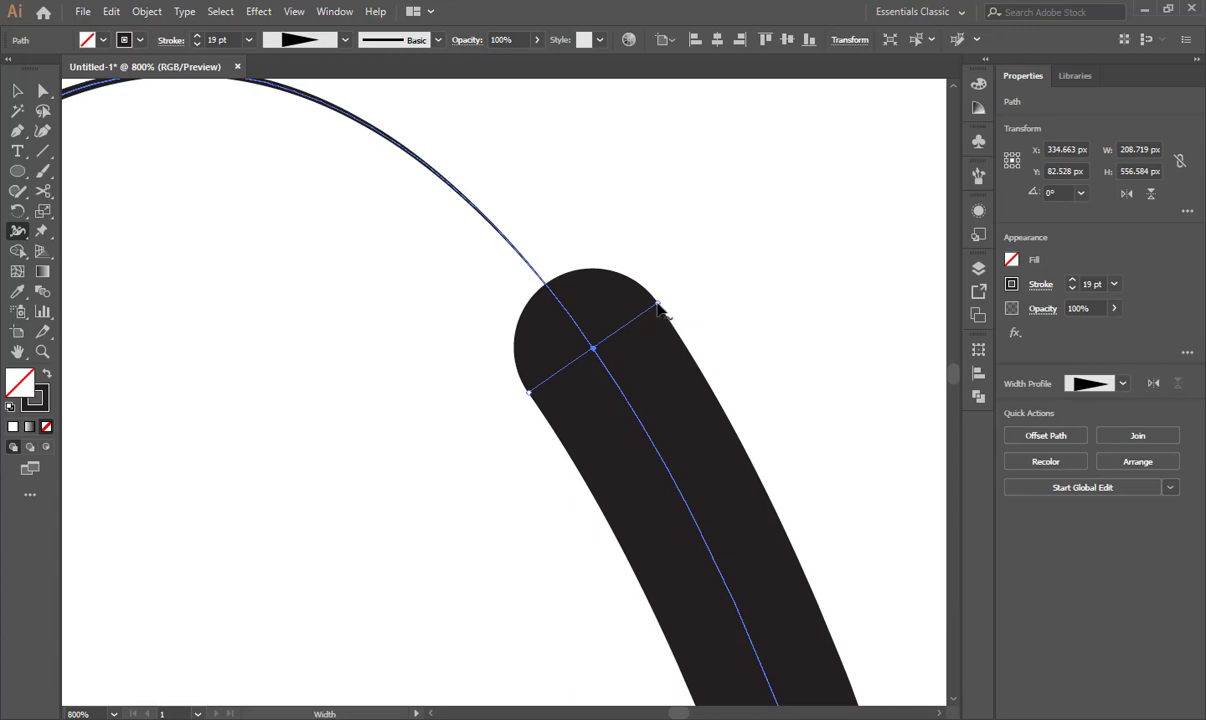
{"action": "left_click_drag", "start_coordinate": [658, 303], "coordinate": [679, 290]}
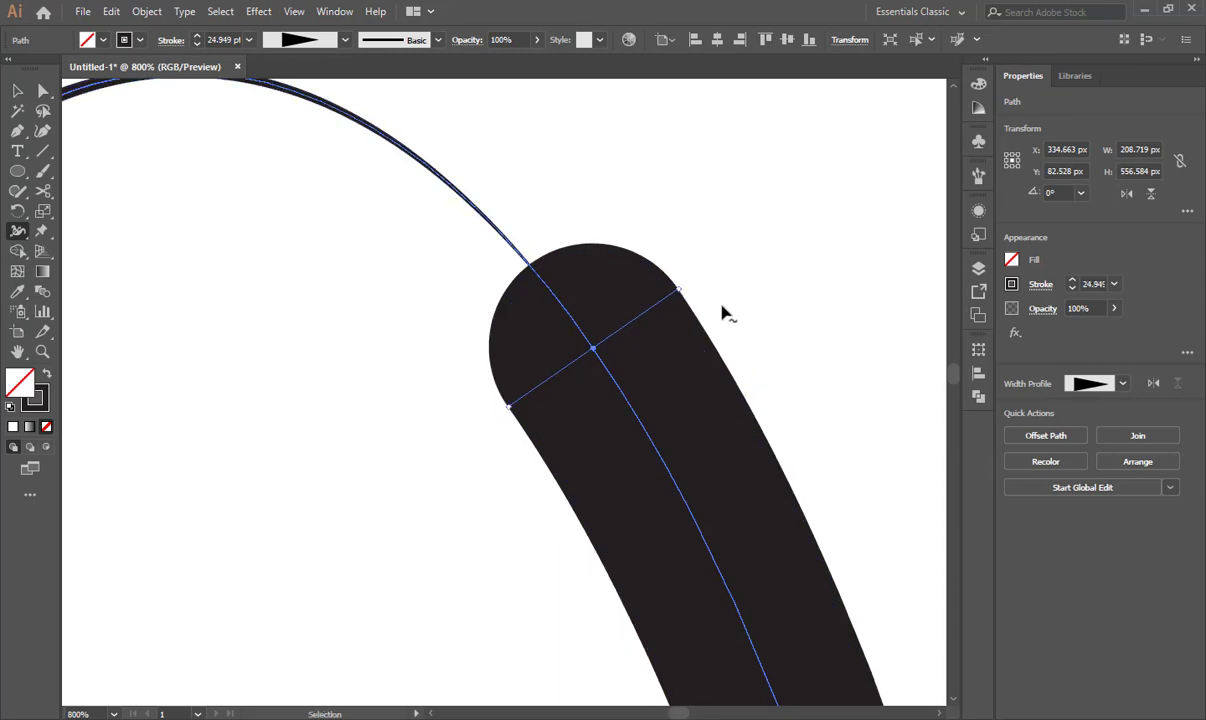
{"action": "key", "text": "ctrl+0"}
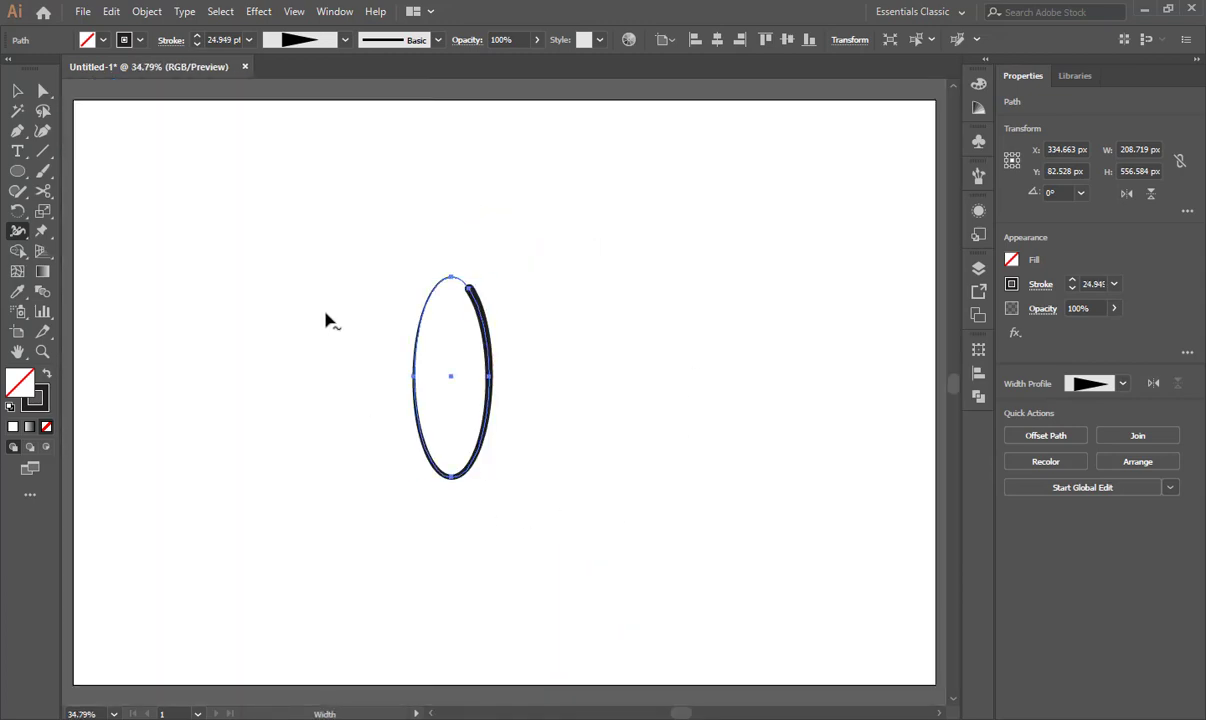
Select the ellipse and change its tapered stroke from black to a blue swatch.
{"action": "left_click", "coordinate": [17, 90]}
{"action": "mouse_move", "coordinate": [205, 164]}
{"action": "left_mouse_down"}
{"action": "mouse_move", "coordinate": [604, 549]}
{"action": "mouse_move", "coordinate": [620, 500]}
{"action": "left_mouse_up"}
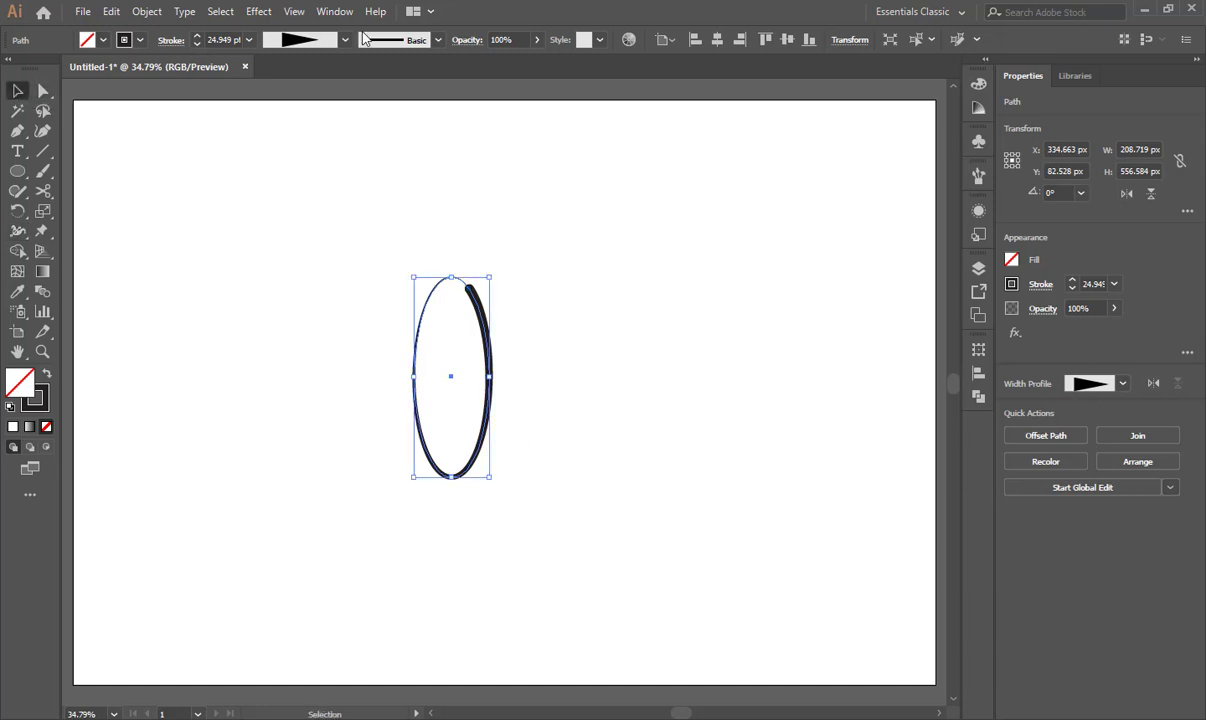
{"action": "left_click", "coordinate": [139, 40]}
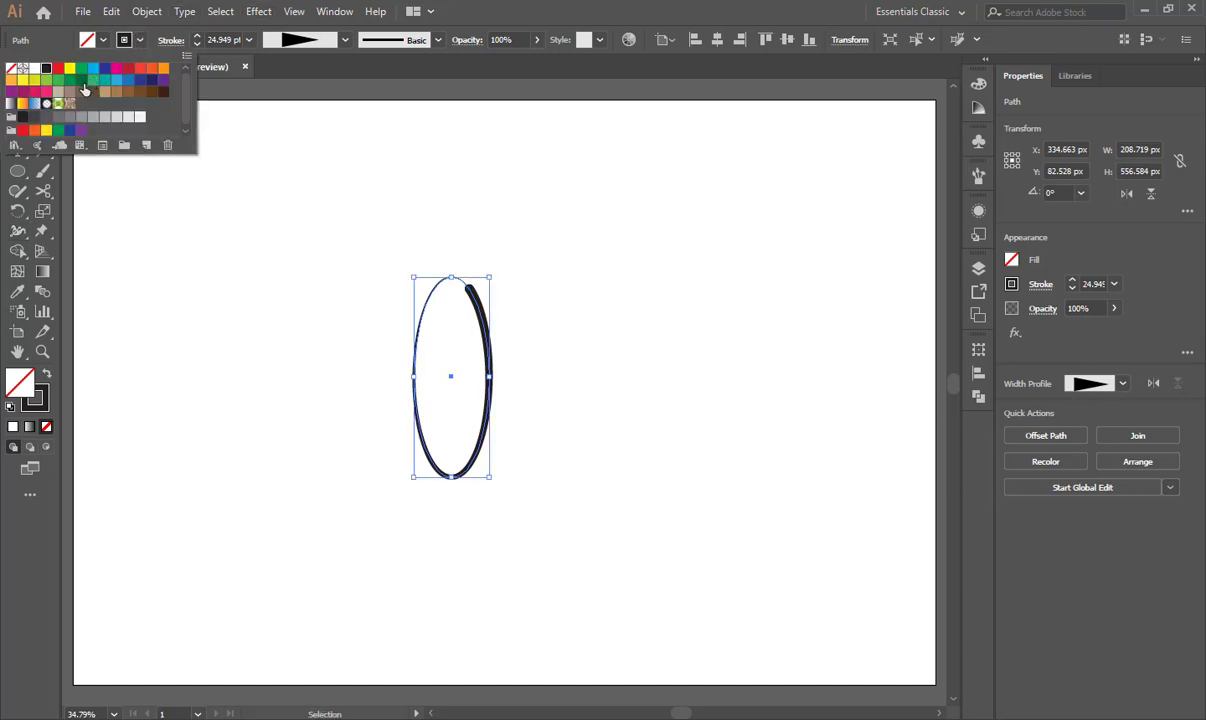
{"action": "left_click", "coordinate": [128, 80]}
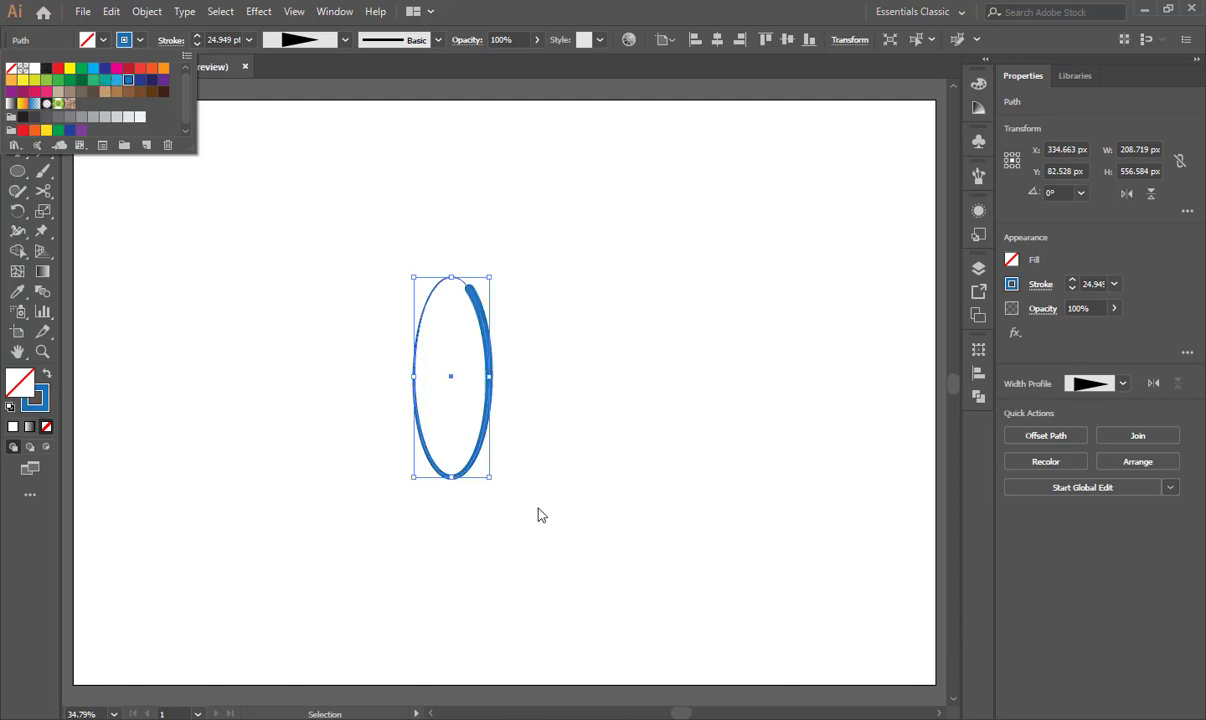
{"action": "left_click_drag", "start_coordinate": [302, 192], "coordinate": [592, 568]}
{"action": "left_click", "coordinate": [593, 568]}
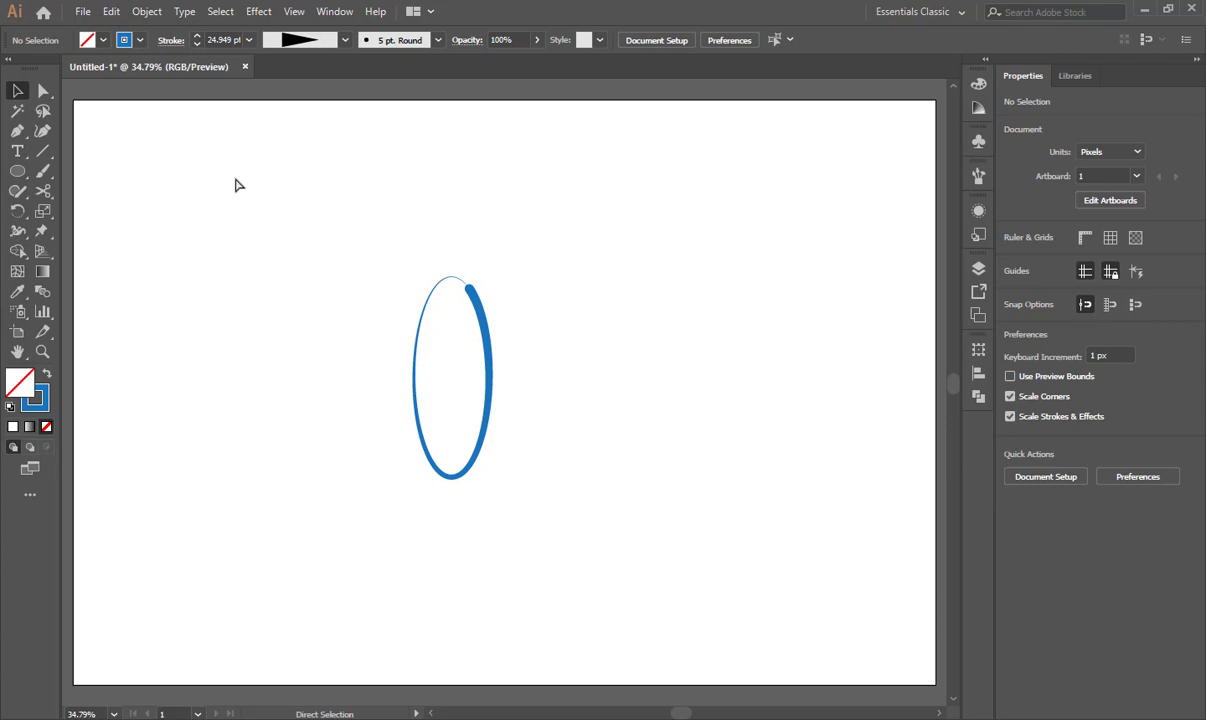
Zoom so the whole blue ellipse fits in view and reselect it.
{"action": "key", "text": "ctrl+1"}
{"action": "left_click_drag", "start_coordinate": [606, 288], "coordinate": [654, 315]}
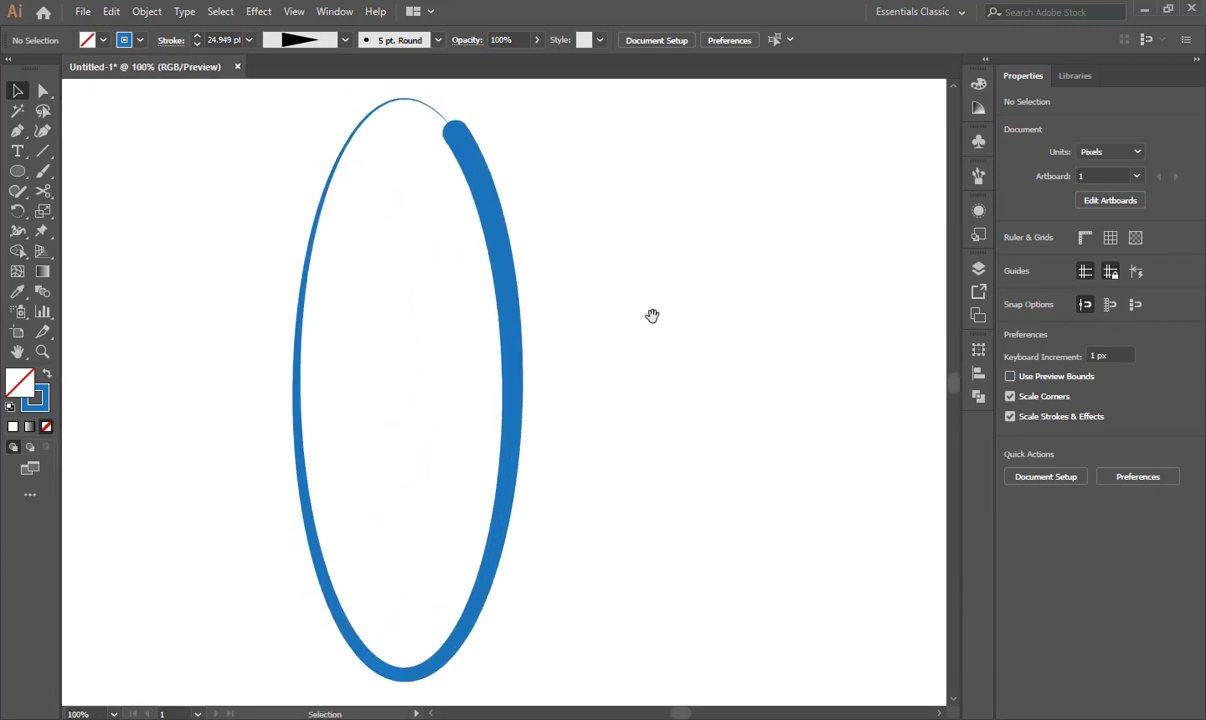
{"action": "key", "text": "ctrl+minus"}
{"action": "left_click_drag", "start_coordinate": [282, 161], "coordinate": [548, 596]}
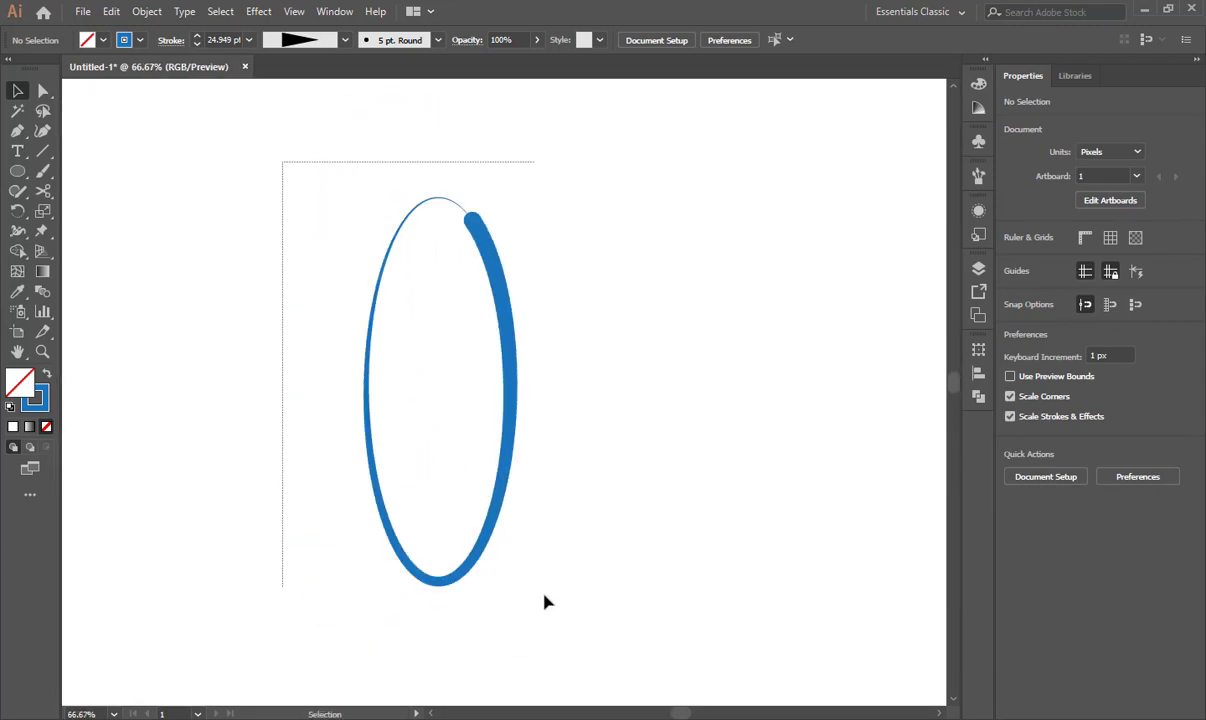
{"action": "left_click", "coordinate": [17, 211]}
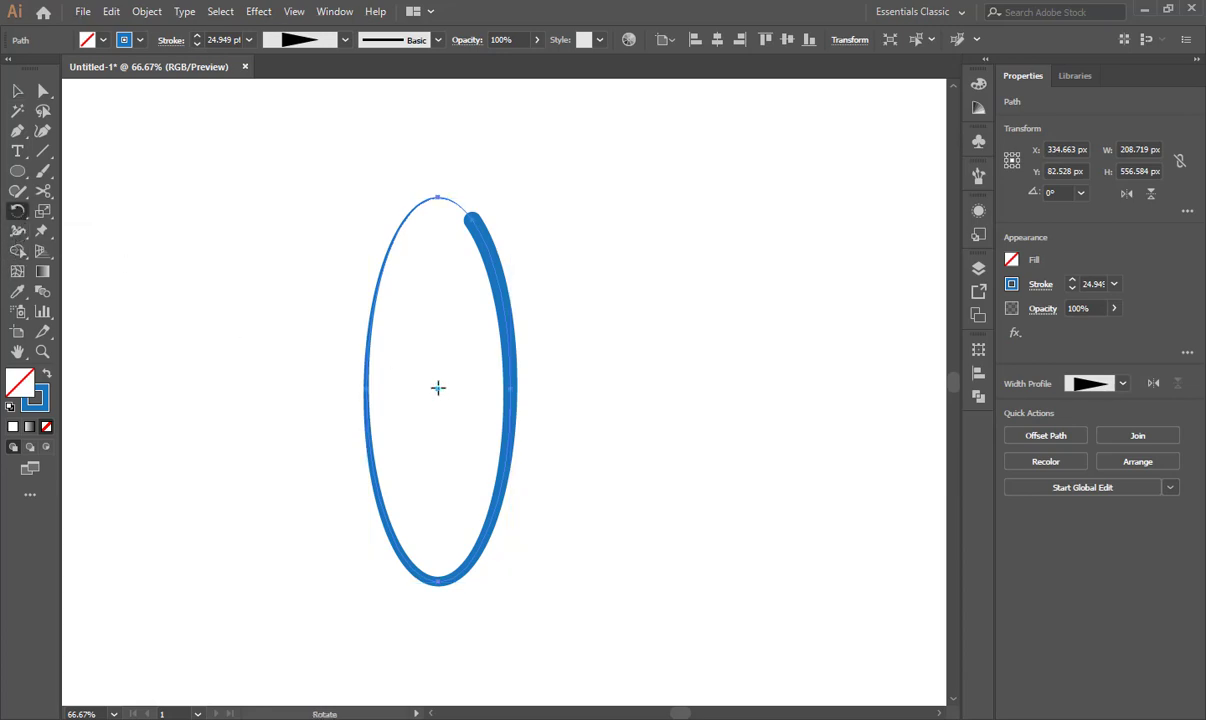
Make three copies of the blue ellipse, each rotated a further -45°, then deselect.
{"action": "key", "text": "Return"}
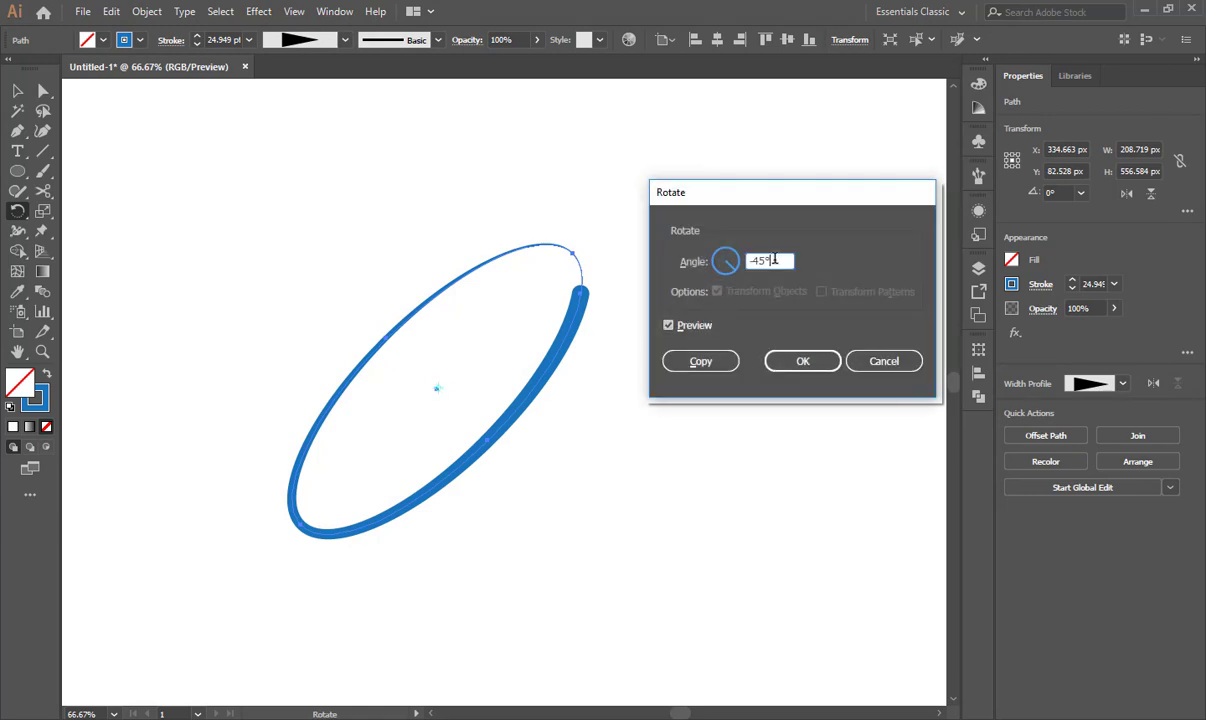
{"action": "type", "text": "-"}
{"action": "left_click", "coordinate": [697, 359]}
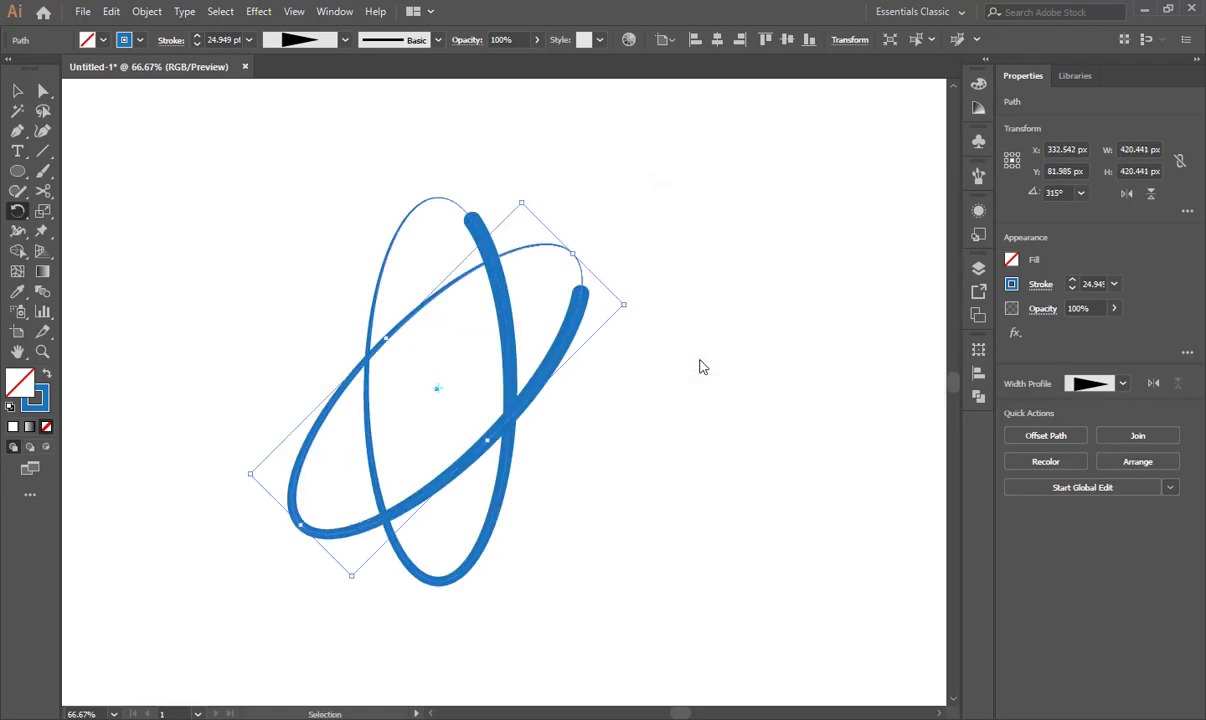
{"action": "key", "text": "ctrl+d"}
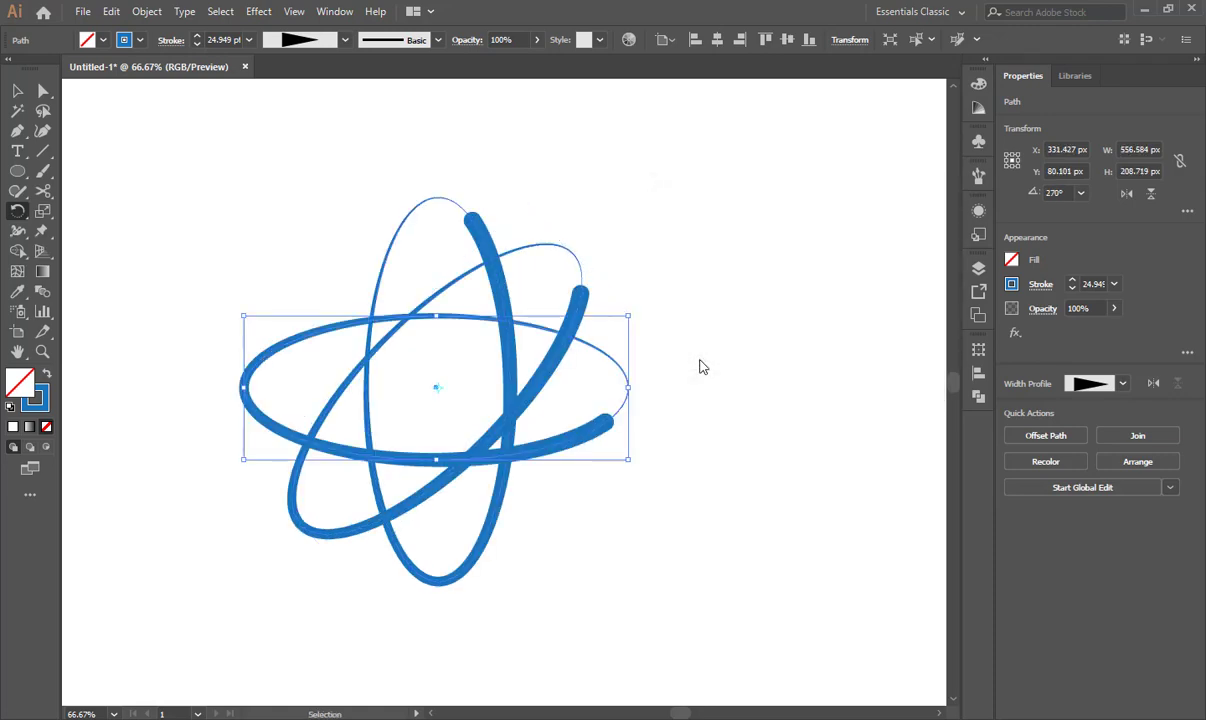
{"action": "key", "text": "ctrl+d"}
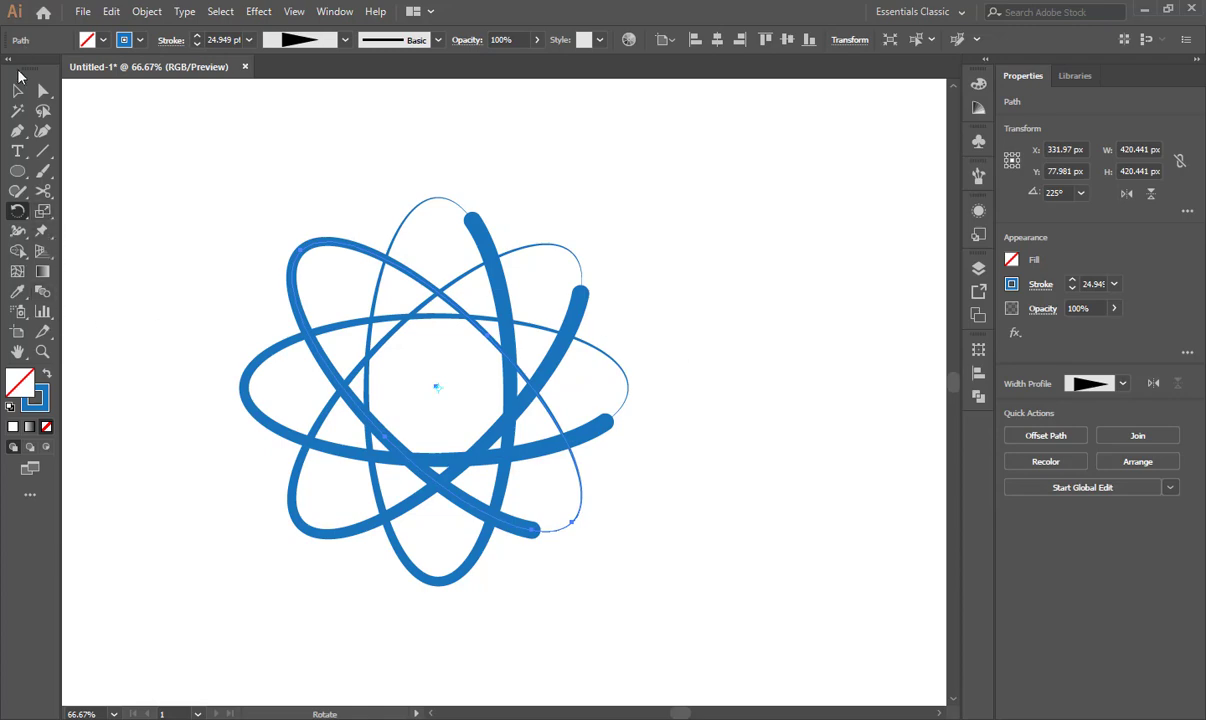
{"action": "left_click", "coordinate": [18, 90]}
{"action": "left_click", "coordinate": [258, 362]}
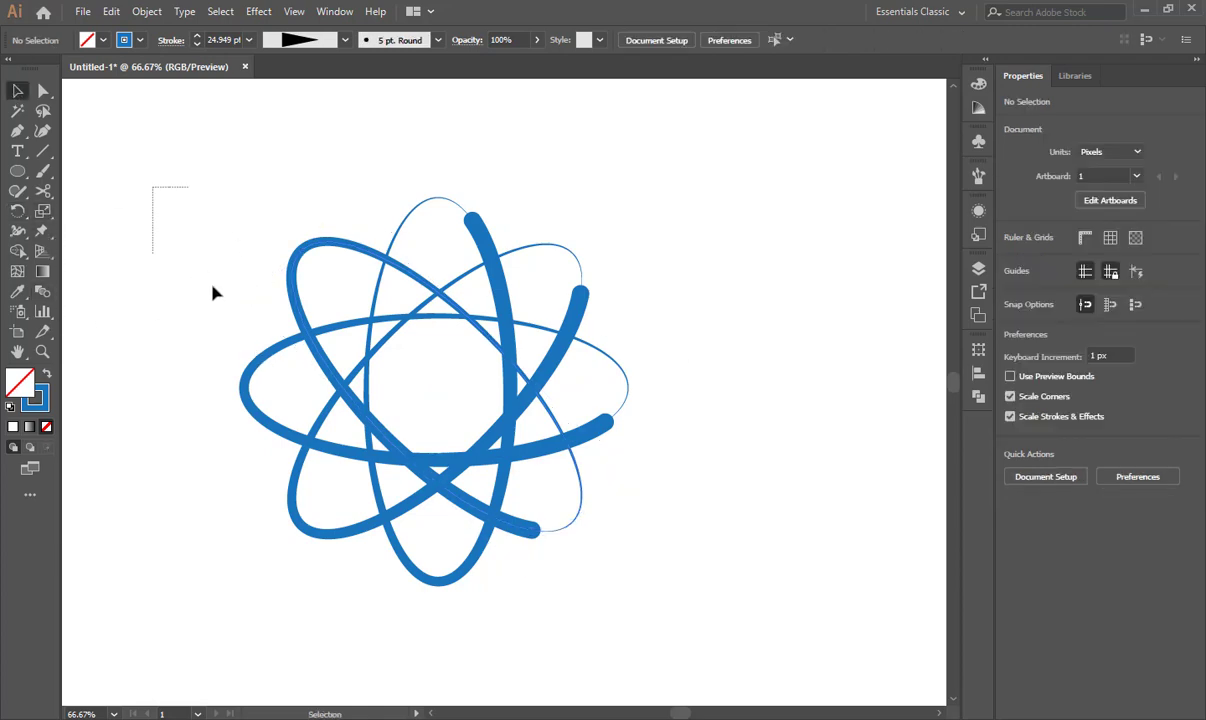
Reduce the stroke weight of all four ellipses from 24.949 pt to 15 pt.
{"action": "left_click_drag", "start_coordinate": [213, 293], "coordinate": [654, 600]}
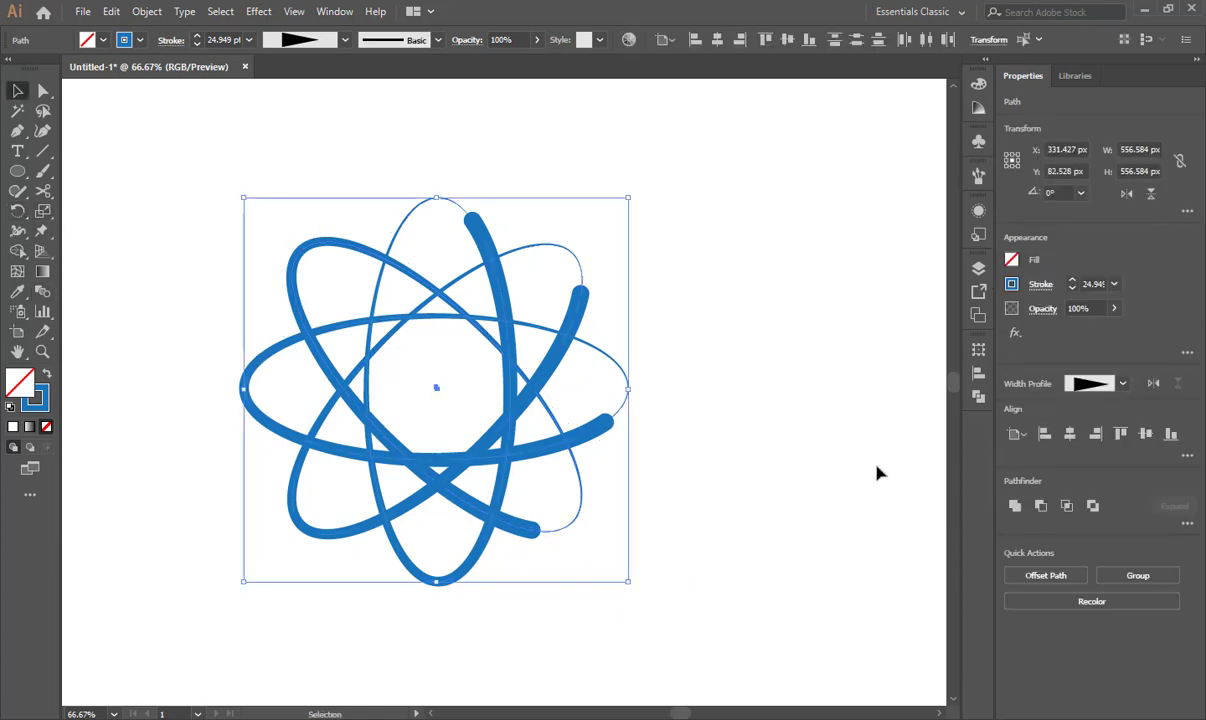
{"action": "left_click", "coordinate": [1072, 289]}
{"action": "left_click", "coordinate": [1072, 289]}
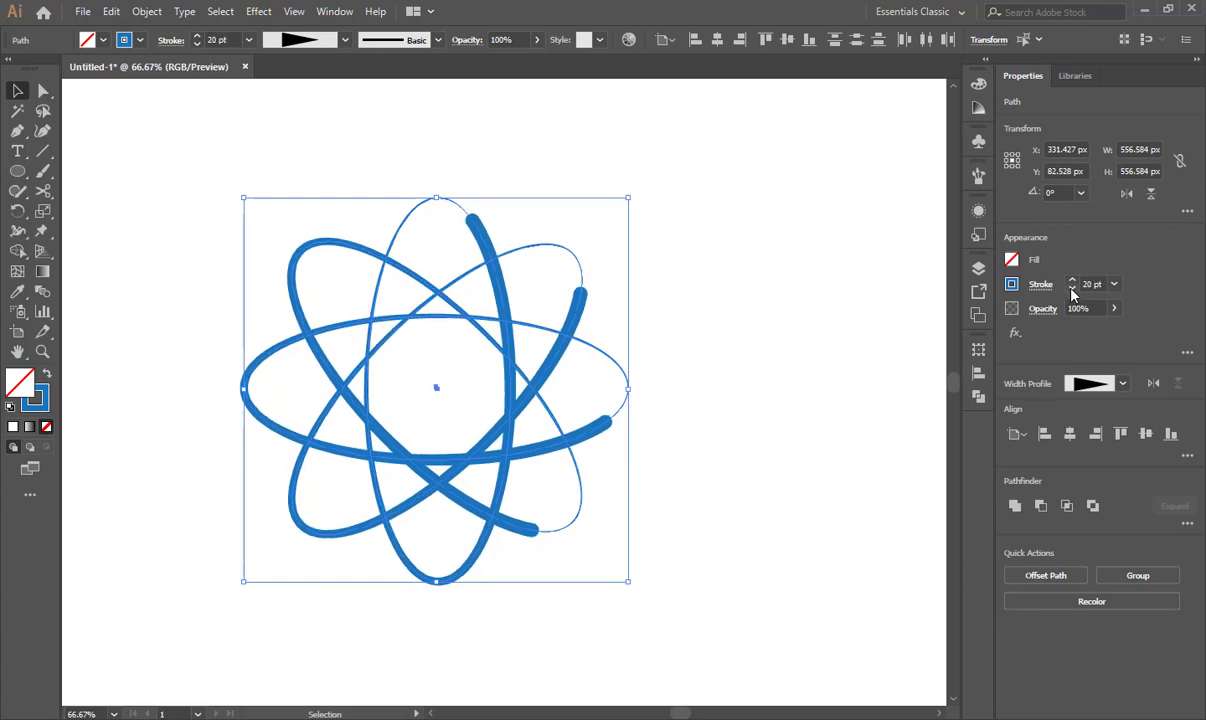
{"action": "left_click", "coordinate": [1072, 289]}
{"action": "left_click", "coordinate": [1072, 289]}
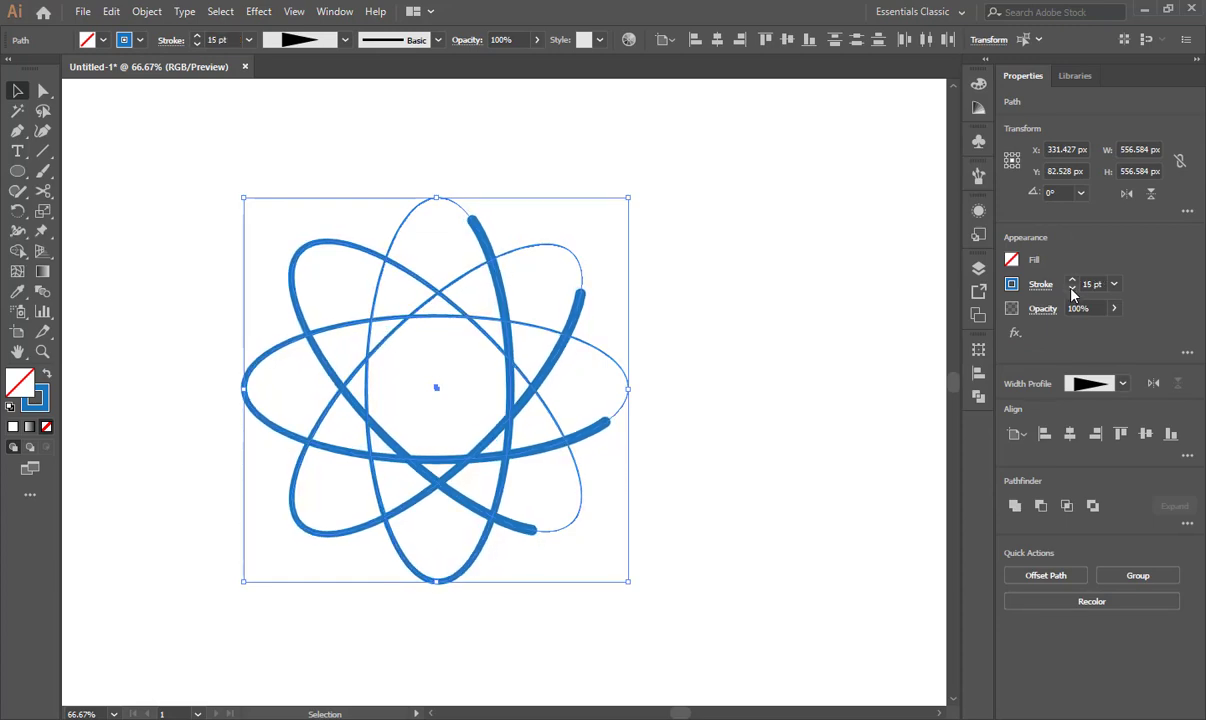
{"action": "left_click", "coordinate": [788, 568]}
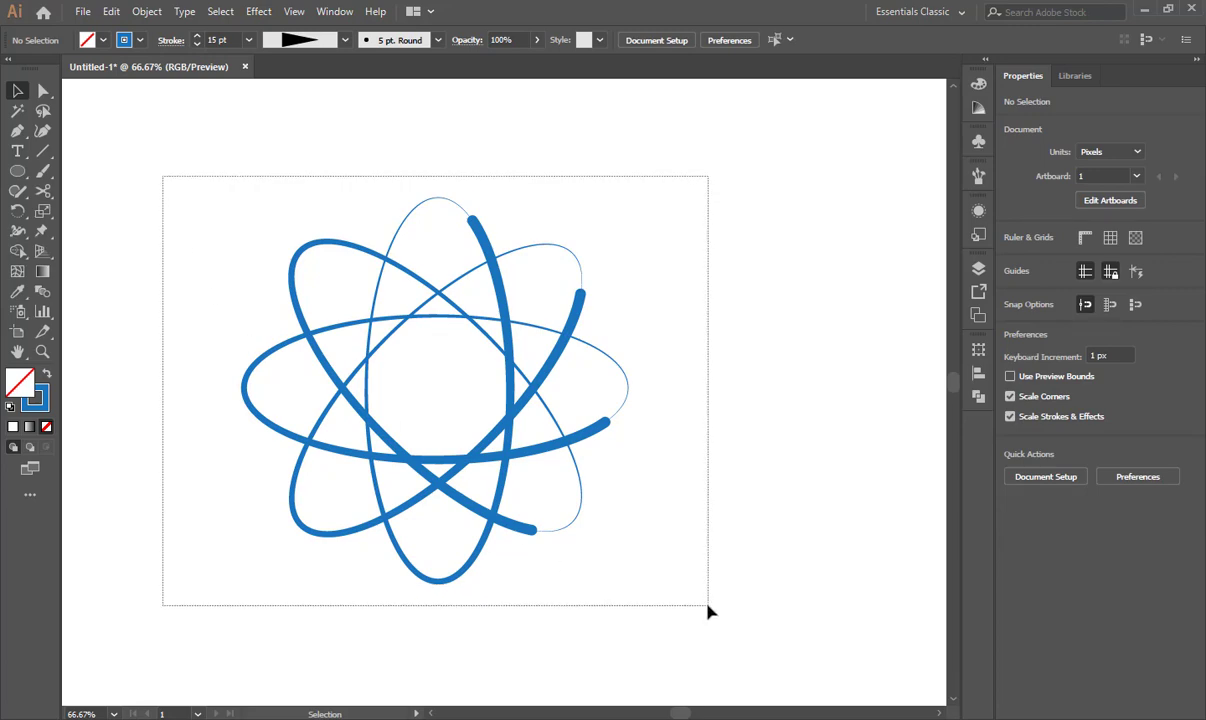
{"action": "left_click_drag", "start_coordinate": [163, 178], "coordinate": [707, 605]}
{"action": "left_click_drag", "start_coordinate": [679, 555], "coordinate": [730, 551]}
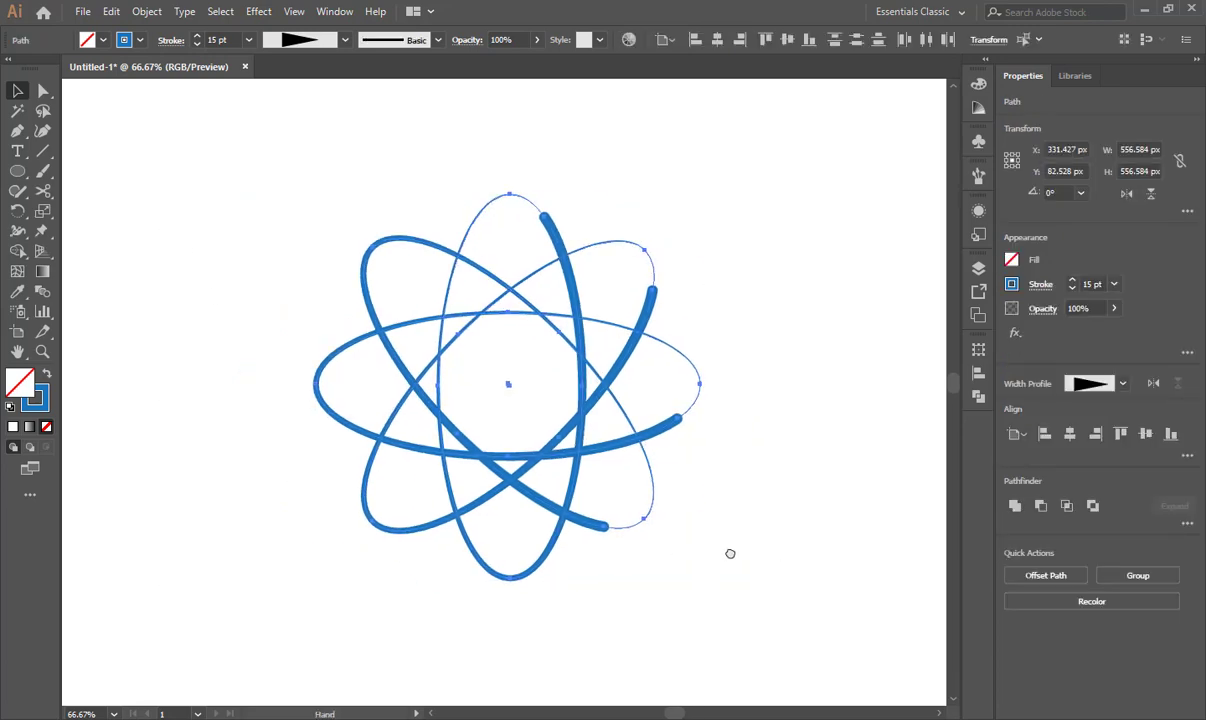
{"action": "left_click", "coordinate": [716, 622]}
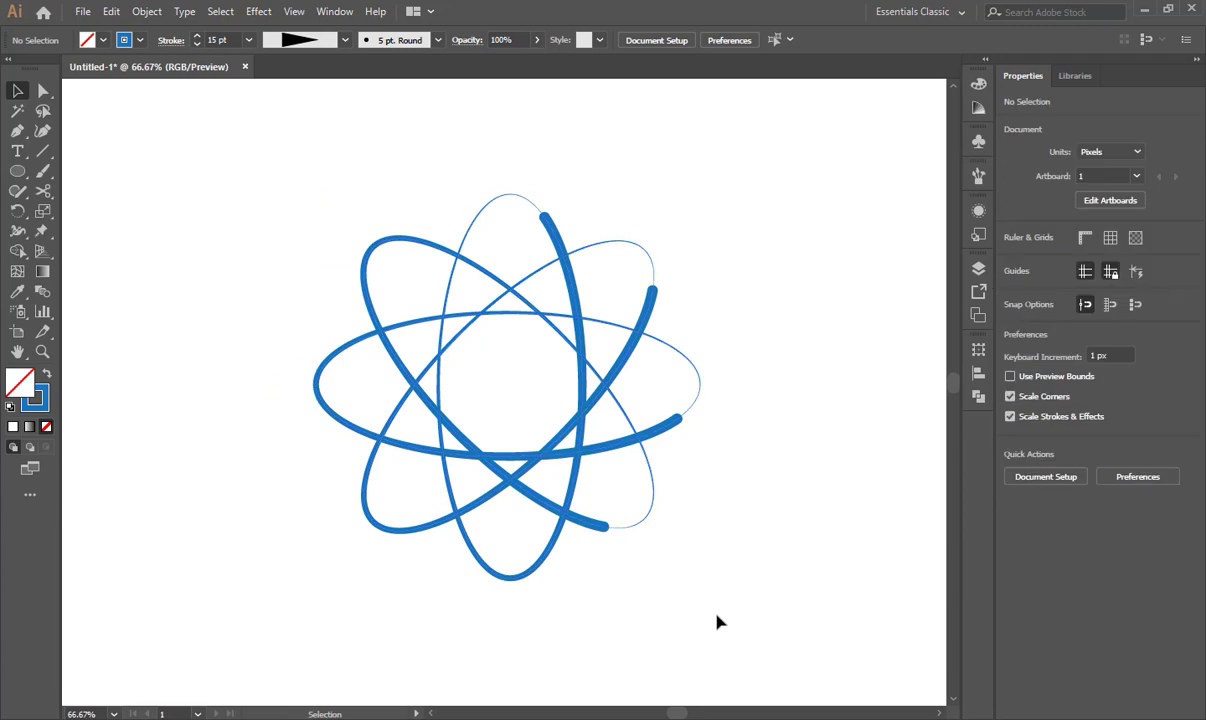